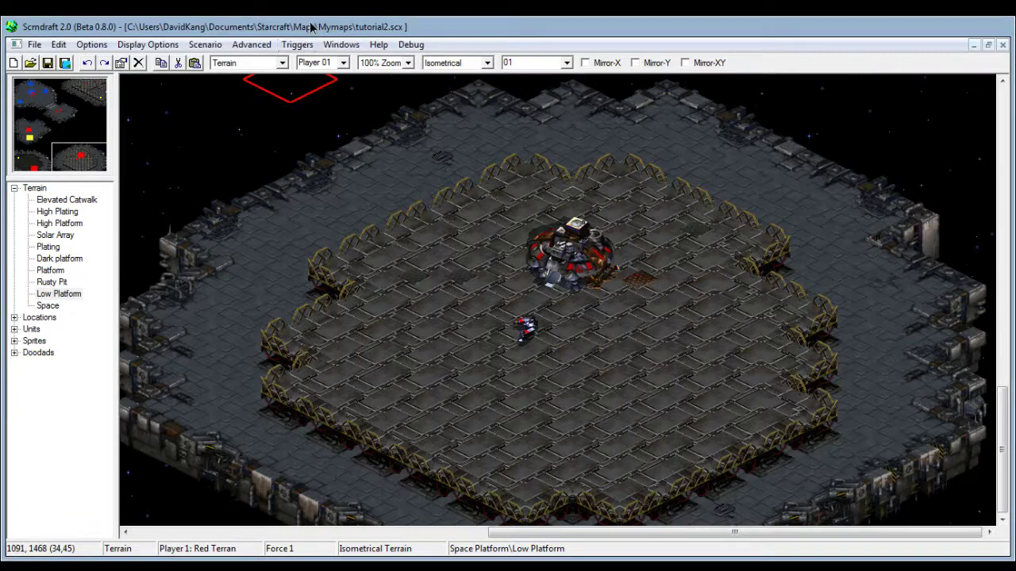
pyautogui.click(68, 157)
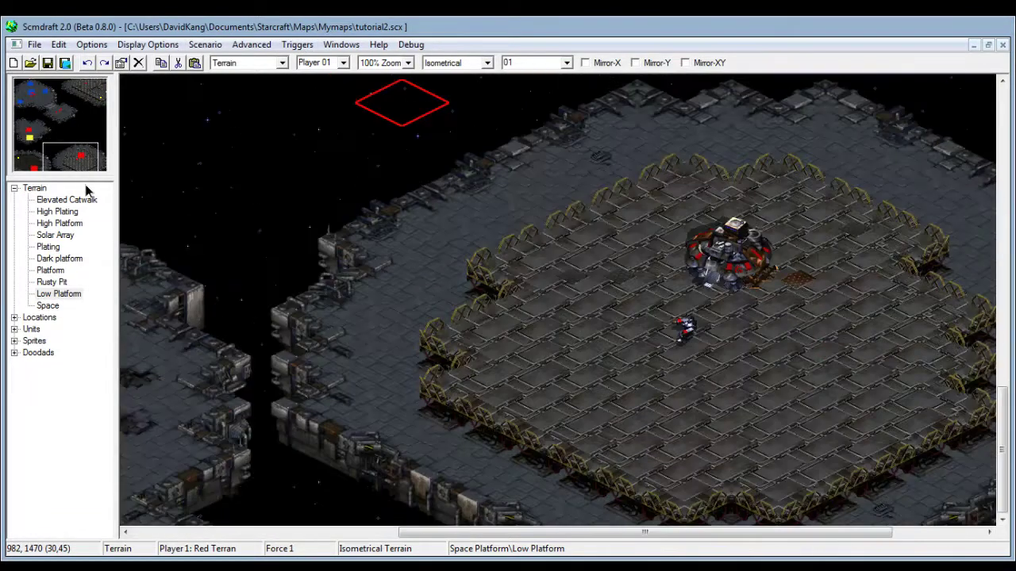
pyautogui.click(79, 157)
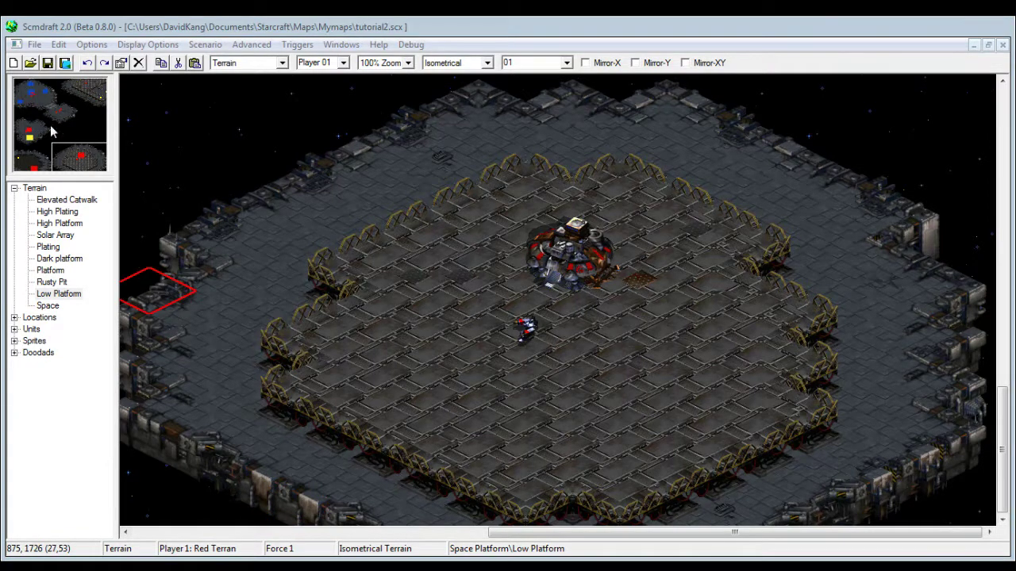
pyautogui.moveTo(59, 143); pyautogui.dragTo(95, 172)
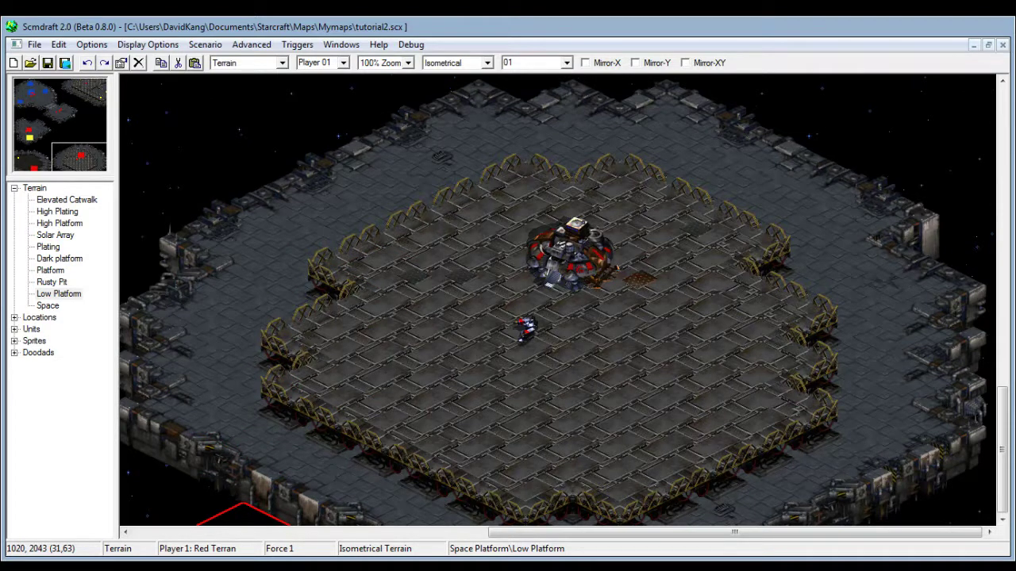
# Open the classic trigger editor for the current map.
pyautogui.click(310, 50)
pyautogui.click(320, 69)
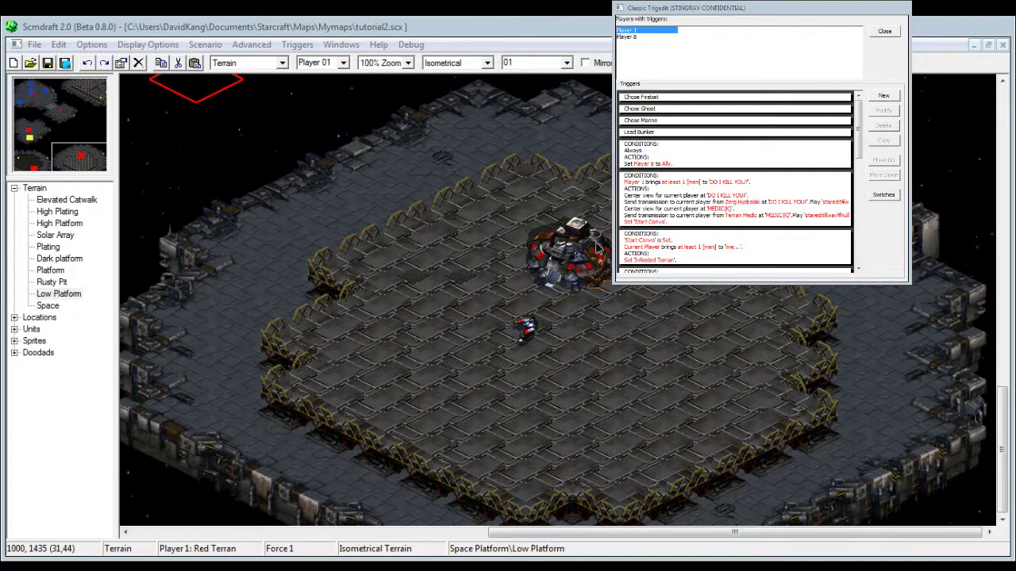
pyautogui.moveTo(754, 8); pyautogui.dragTo(500, 153)
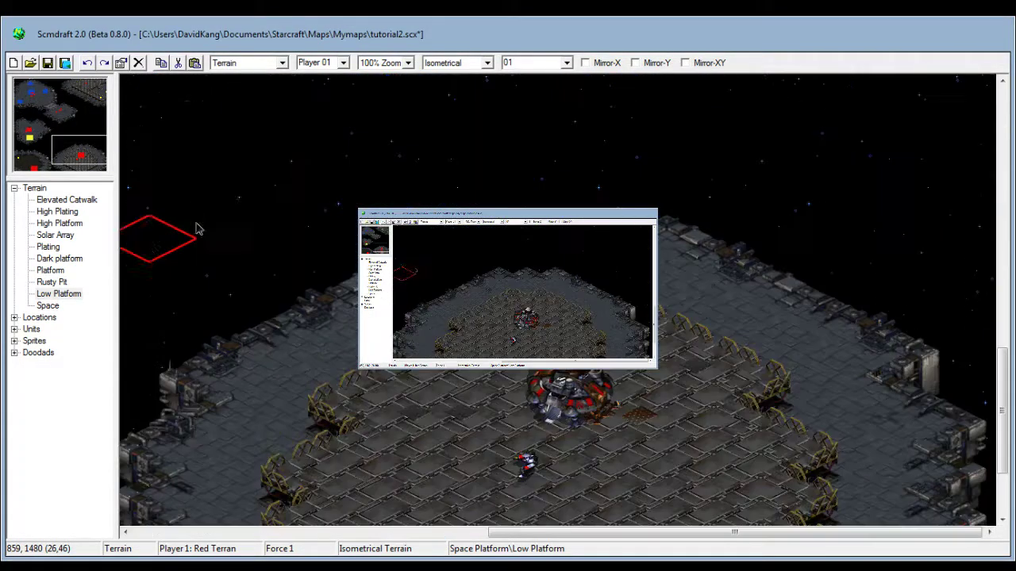
# Create a new trigger with the Always condition and bring up its empty action list.
pyautogui.scroll(-2, 122, 185)
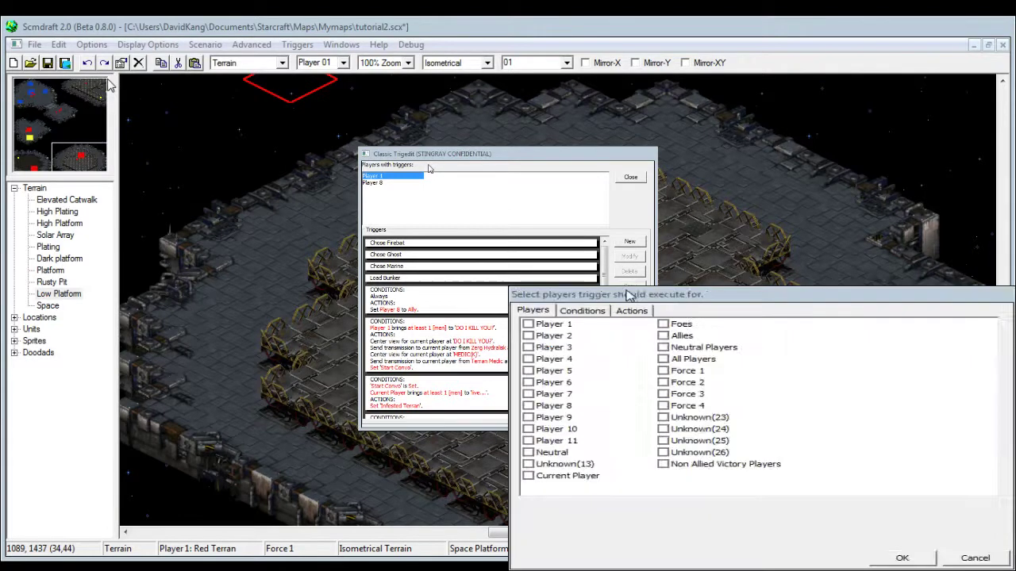
pyautogui.click(585, 325)
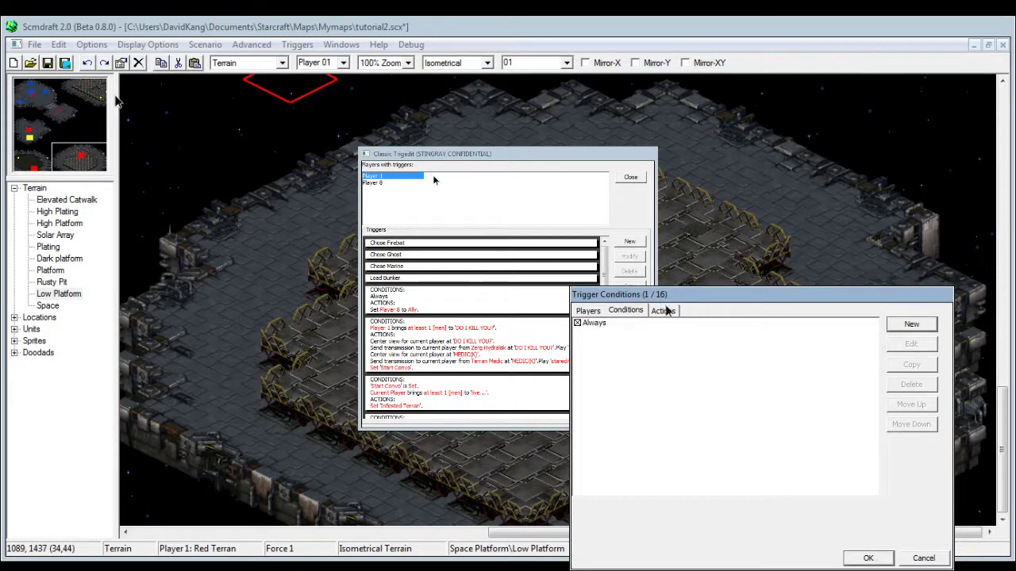
pyautogui.click(664, 311)
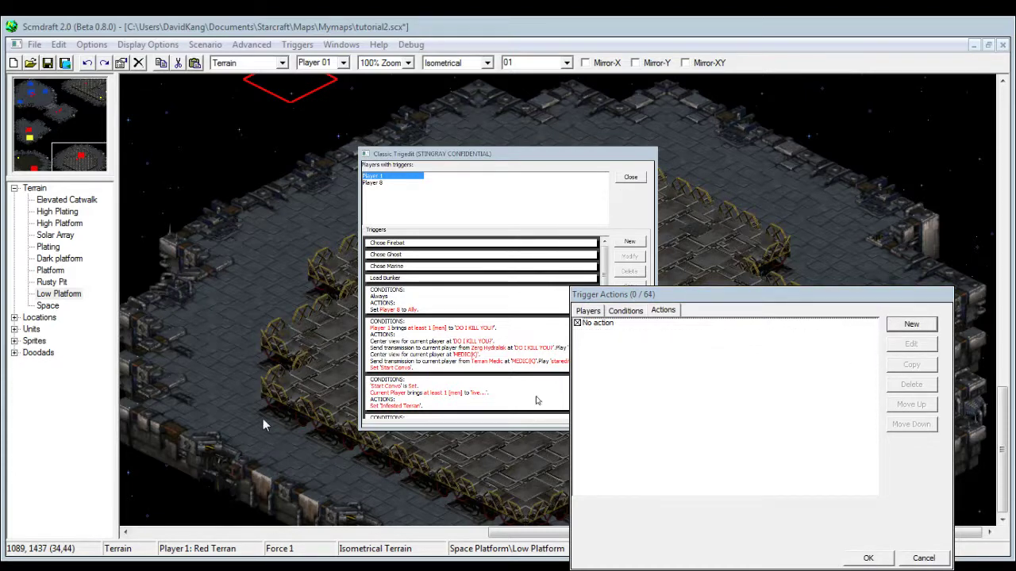
pyautogui.moveTo(715, 295); pyautogui.dragTo(463, 155)
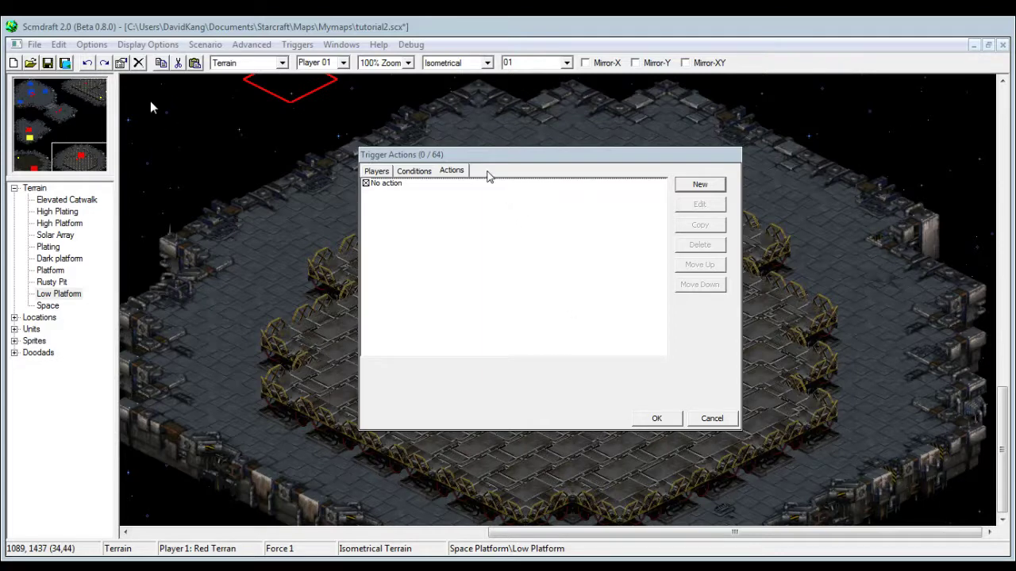
# Add a new action to the trigger and set its type to Run AI Script.
pyautogui.click(700, 184)
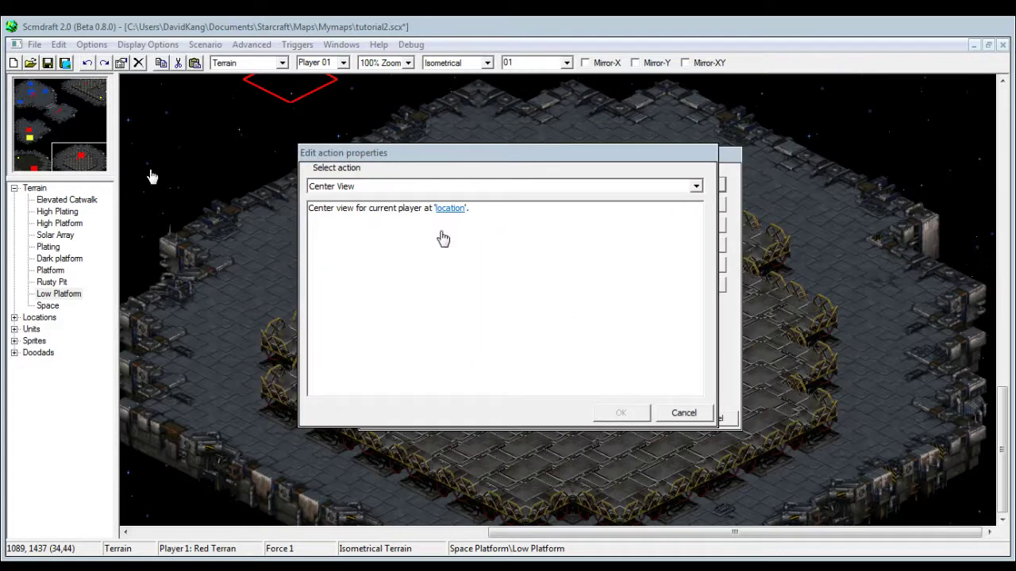
pyautogui.click(380, 151)
pyautogui.click(479, 181)
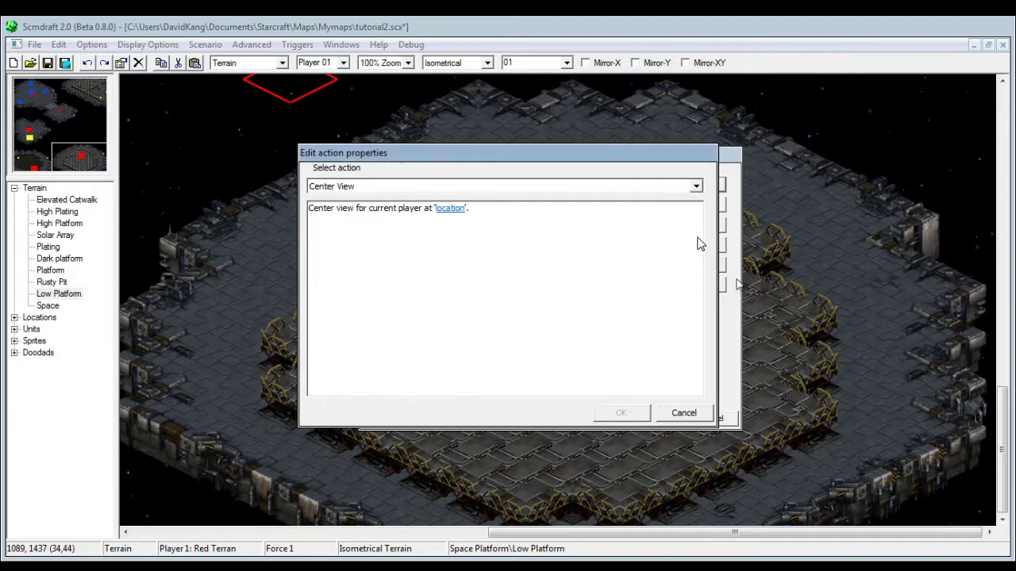
pyautogui.click(523, 262)
pyautogui.click(468, 248)
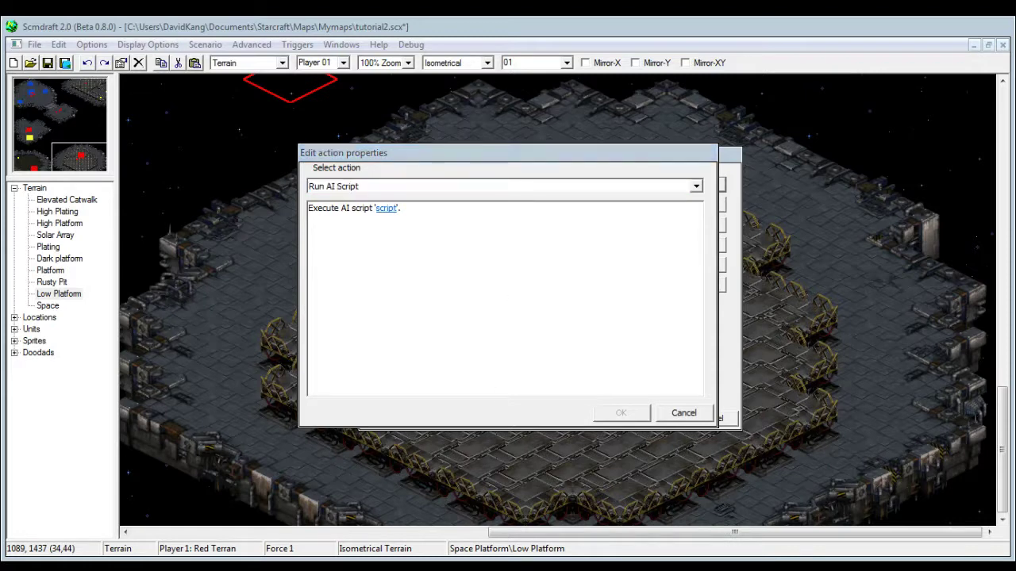
# Look through the AI scripts that turn shared vision on or off for the individual players.
pyautogui.click(391, 224)
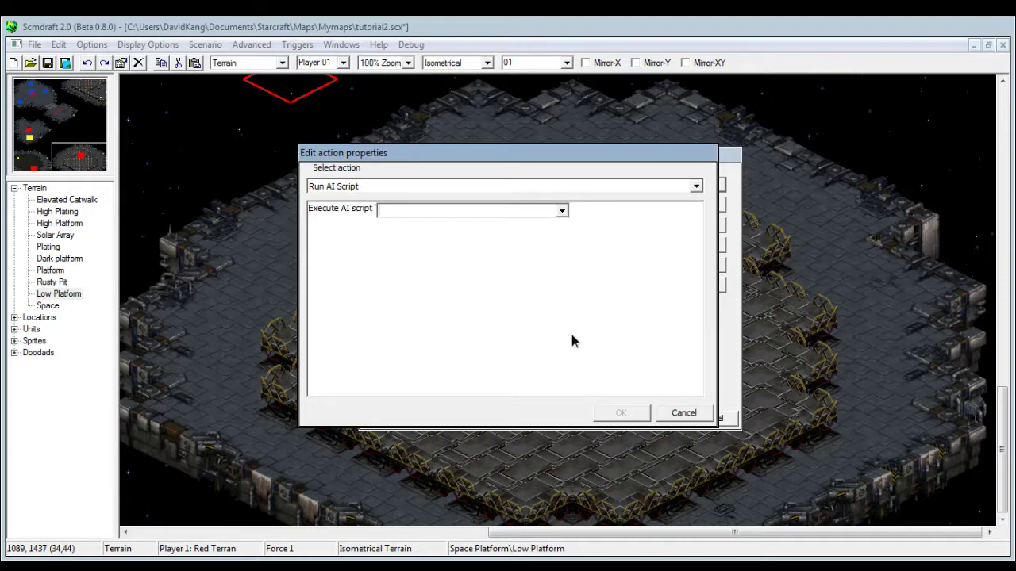
pyautogui.scroll(-2, 468, 270)
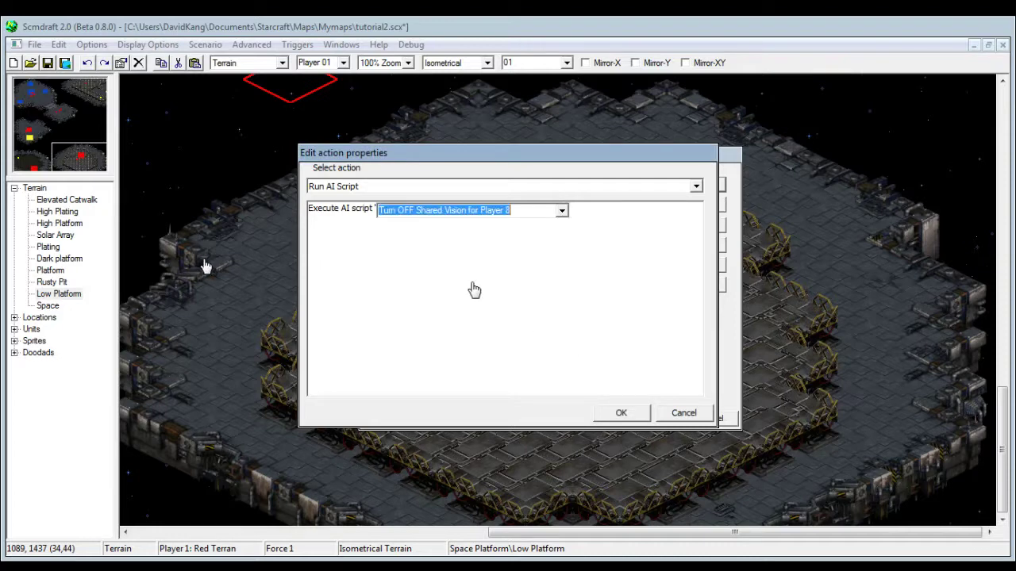
pyautogui.scroll(1, 476, 292)
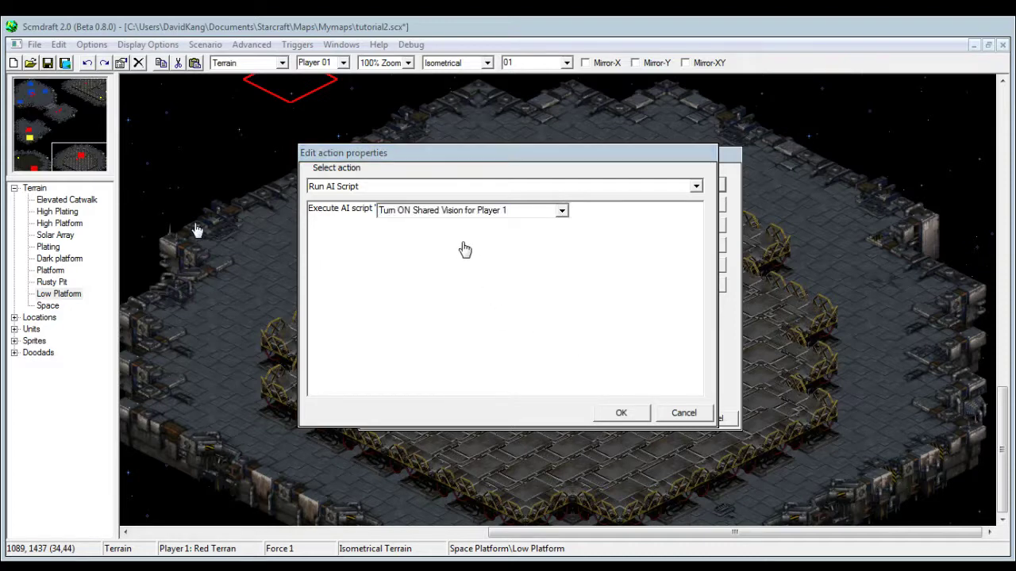
pyautogui.click(562, 212)
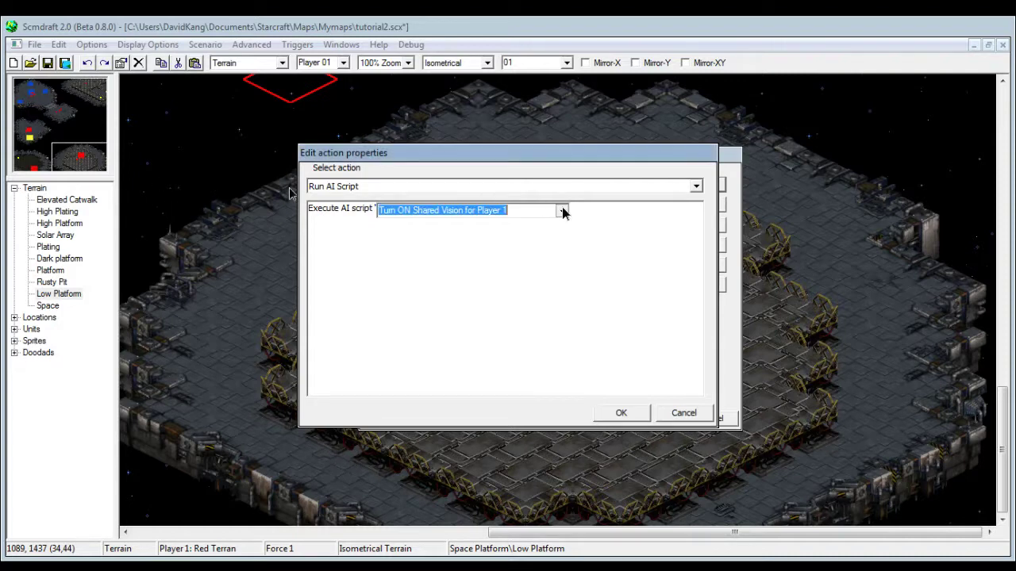
pyautogui.press('Down')
pyautogui.press('Down')
pyautogui.press('Down')
pyautogui.press('Down')
pyautogui.press('Down')
pyautogui.press('Down')
pyautogui.press('Up')
pyautogui.press('Up')
pyautogui.press('Up')
pyautogui.press('Up')
pyautogui.press('Up')
pyautogui.press('Up')
pyautogui.press('Up')
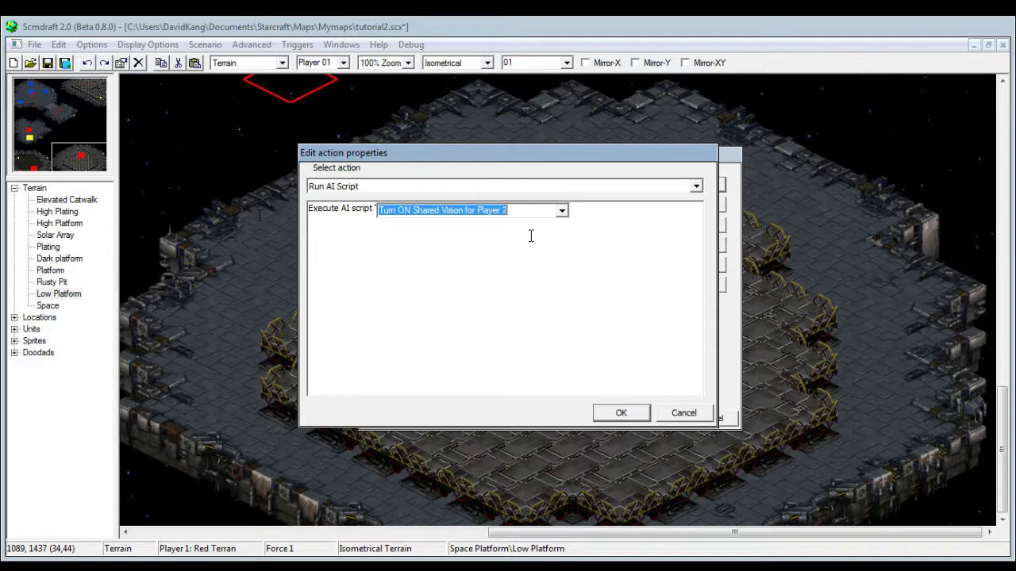
pyautogui.press('Down')
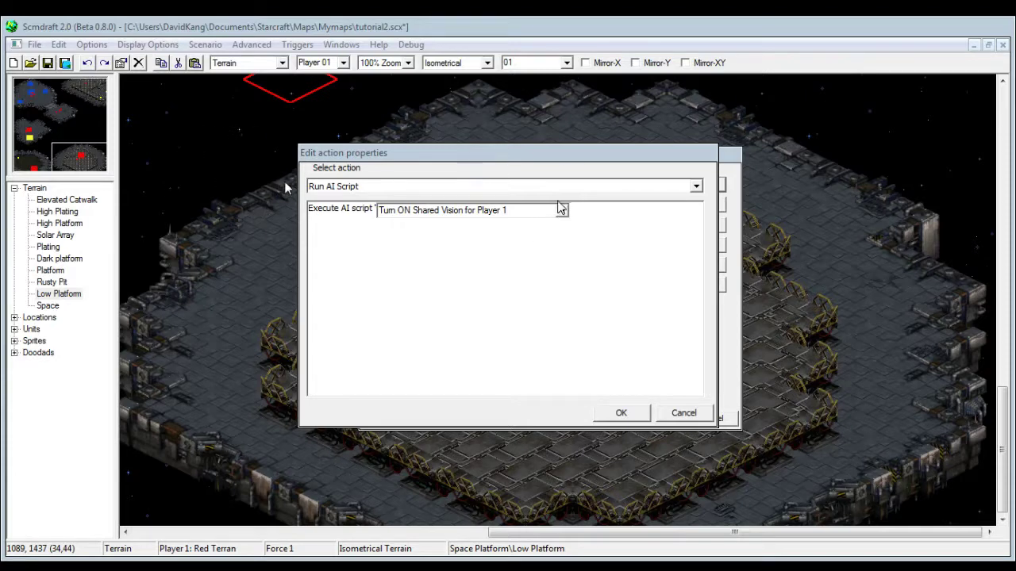
# Set the AI script to Turn ON Shared Vision for Player 8 and confirm the action and its trigger.
pyautogui.click(563, 211)
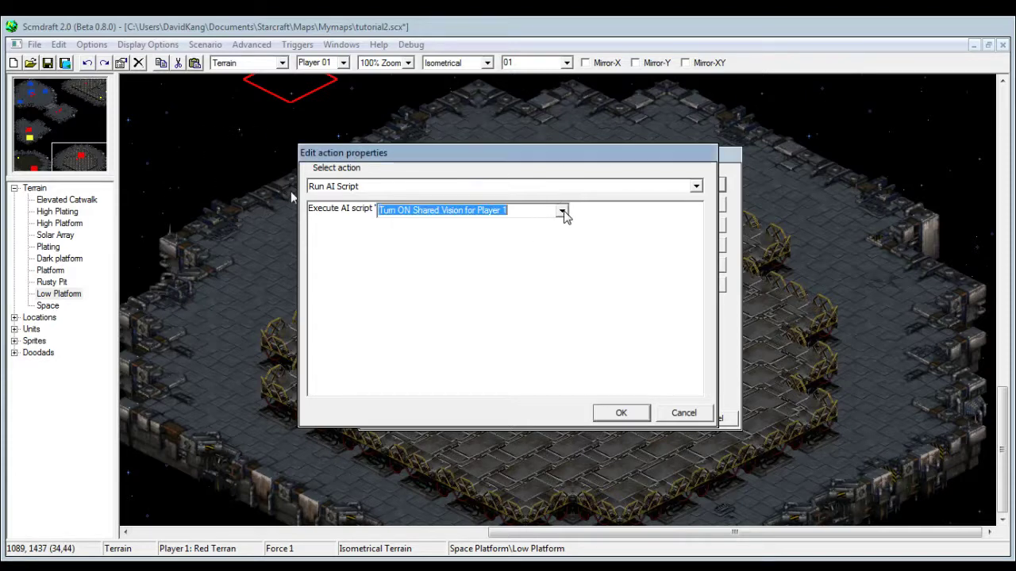
pyautogui.click(280, 553)
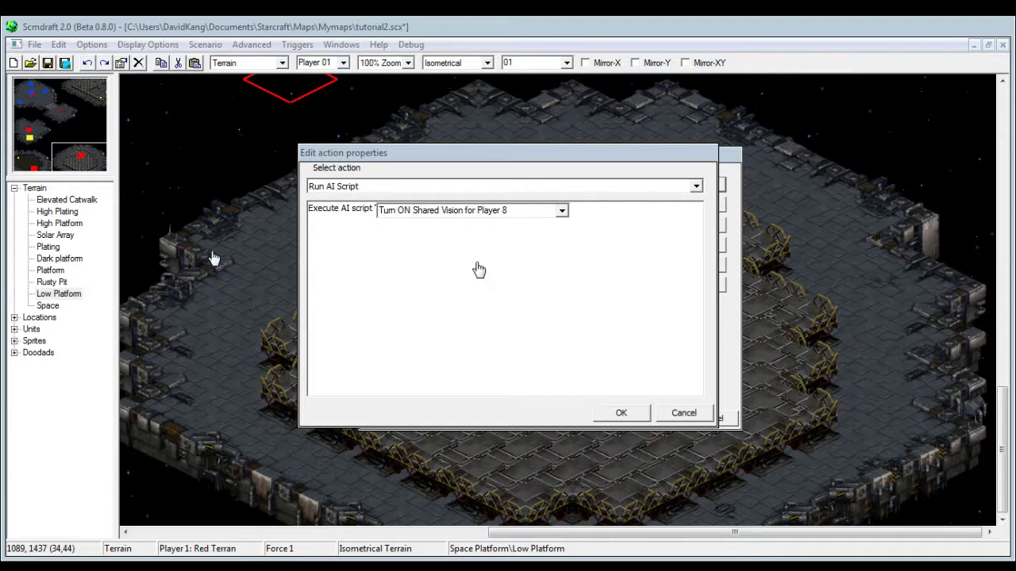
pyautogui.click(477, 293)
pyautogui.click(619, 414)
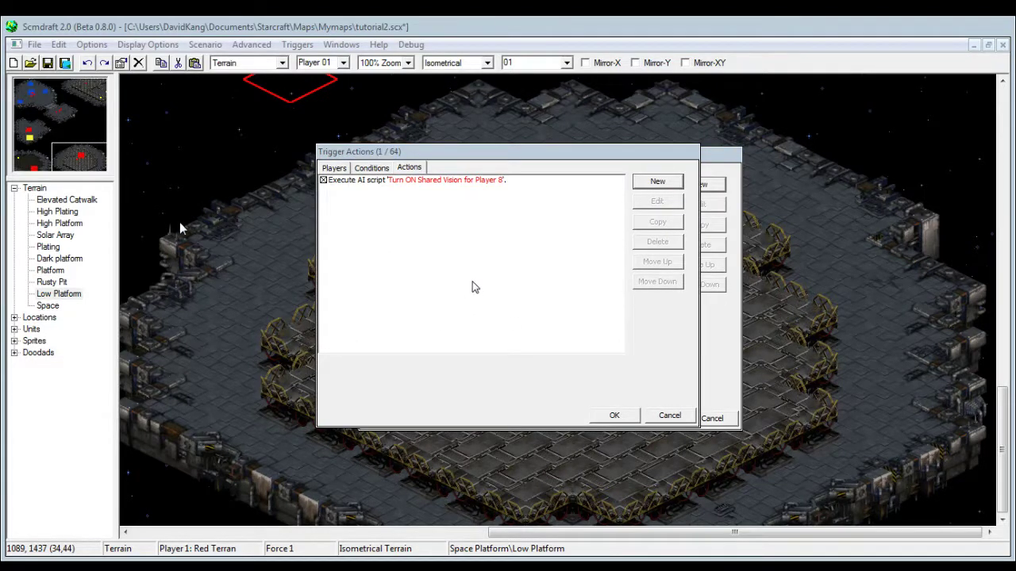
pyautogui.click(613, 415)
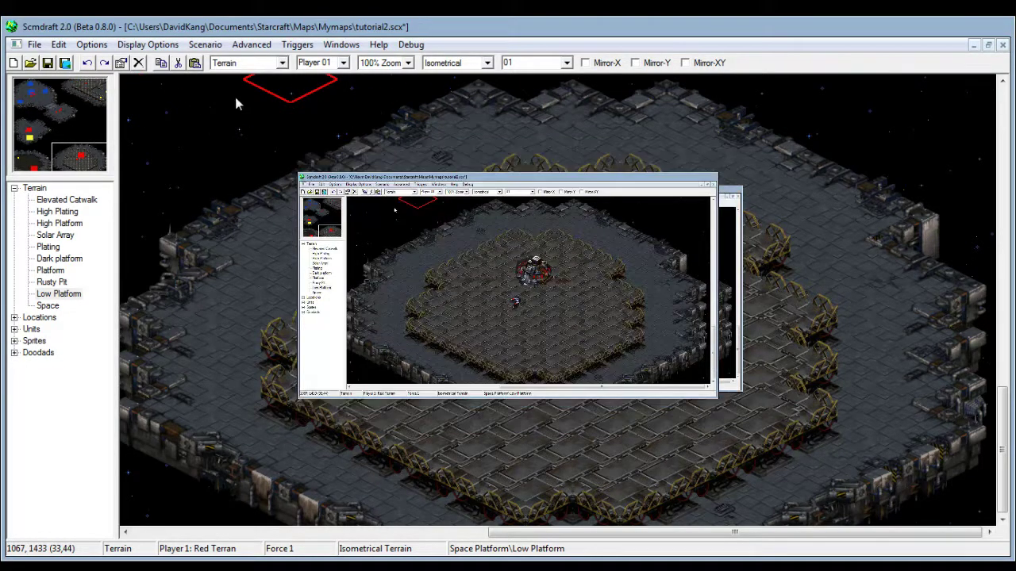
# Place a Zerg Beacon owned by Player 8 on the inner platform, below and left of the command center.
pyautogui.click(232, 114)
pyautogui.doubleClick(31, 329)
pyautogui.click(45, 342)
pyautogui.doubleClick(48, 352)
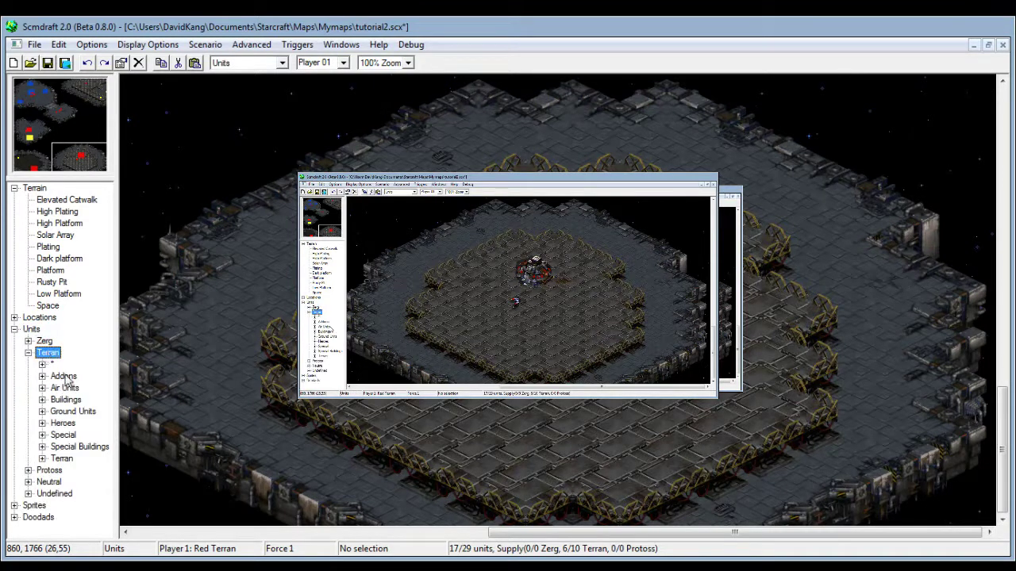
pyautogui.doubleClick(44, 342)
pyautogui.scroll(-3, 70, 410)
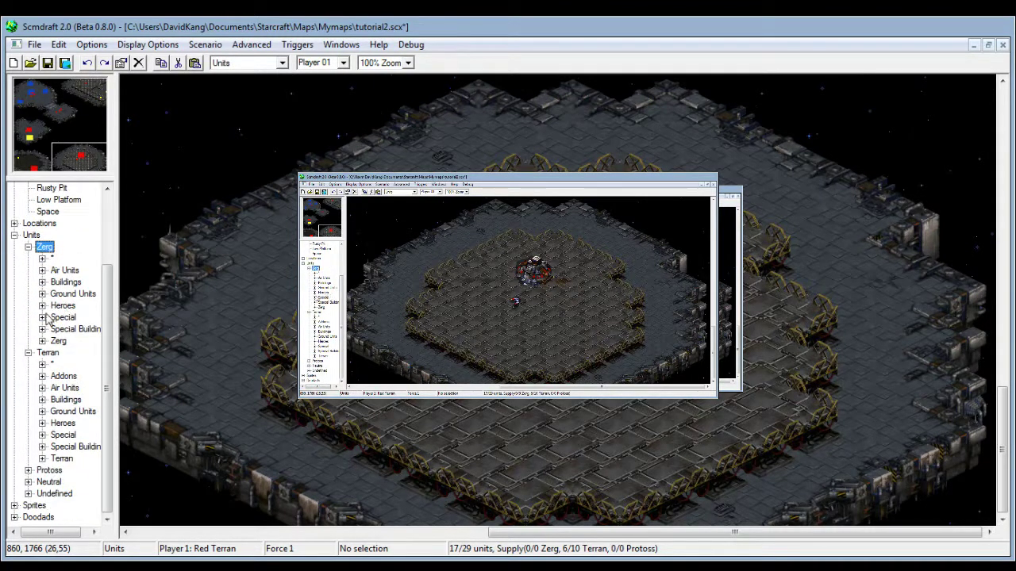
pyautogui.doubleClick(64, 317)
pyautogui.click(82, 329)
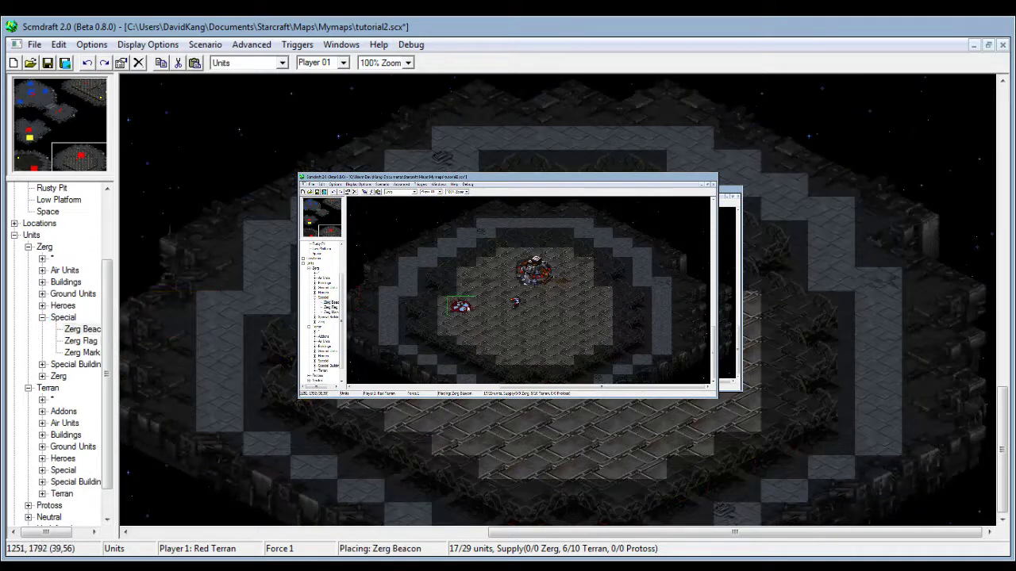
pyautogui.click(320, 147)
pyautogui.click(444, 417)
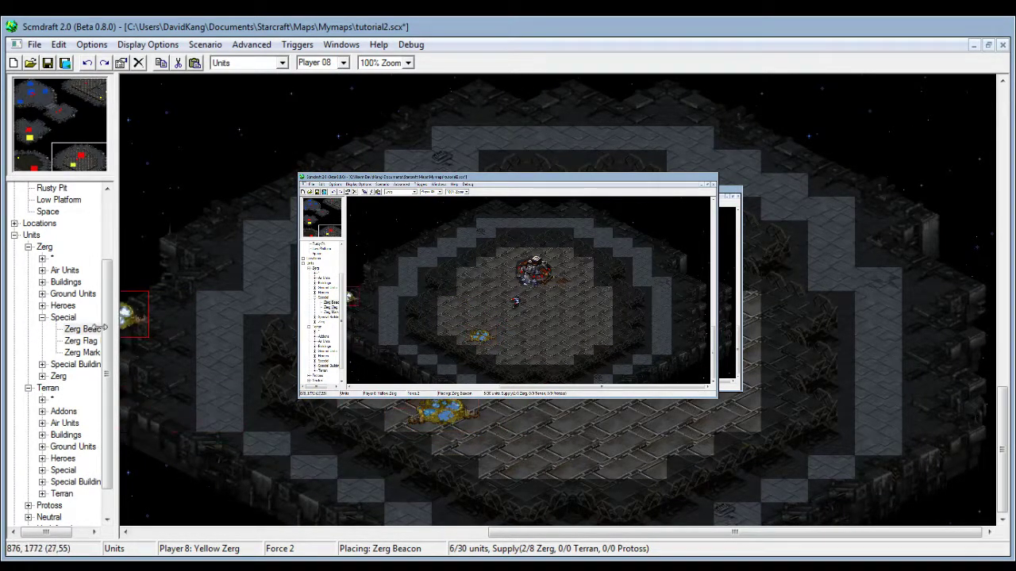
# Place a Terran Beacon on the platform level with the Zerg Beacon, to its right, and assign it to Player 1.
pyautogui.click(28, 247)
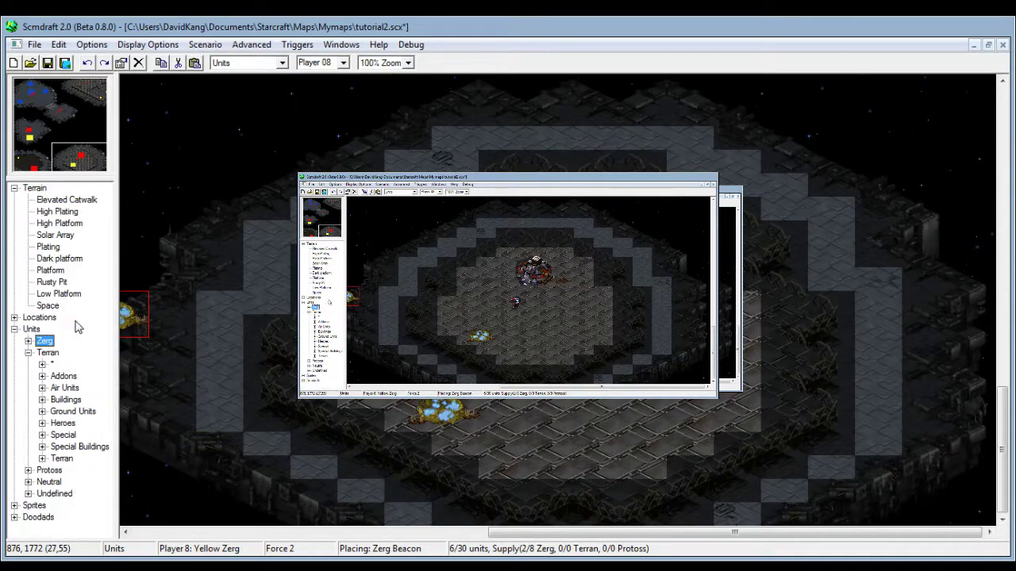
pyautogui.doubleClick(62, 435)
pyautogui.click(82, 458)
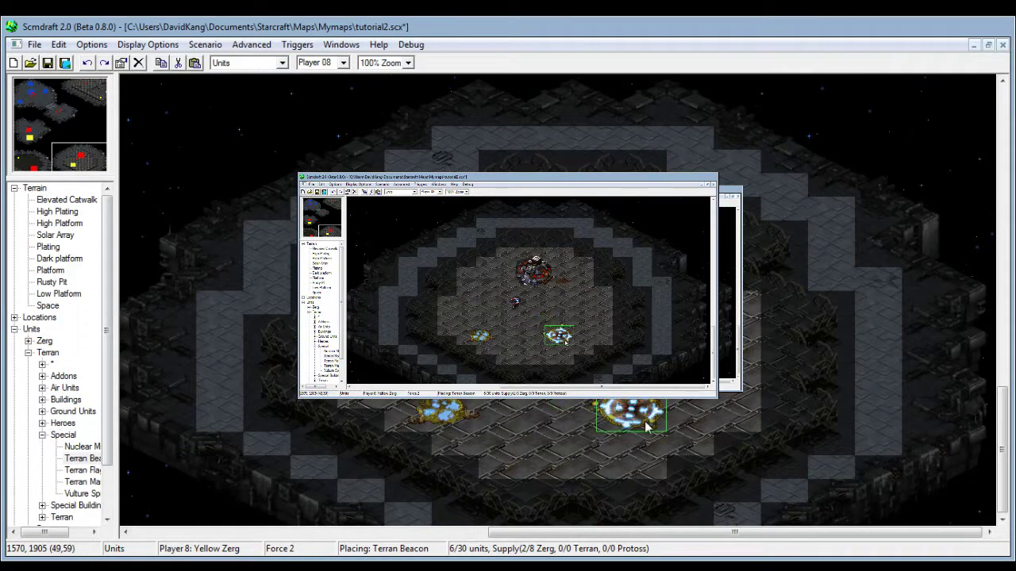
pyautogui.click(645, 425)
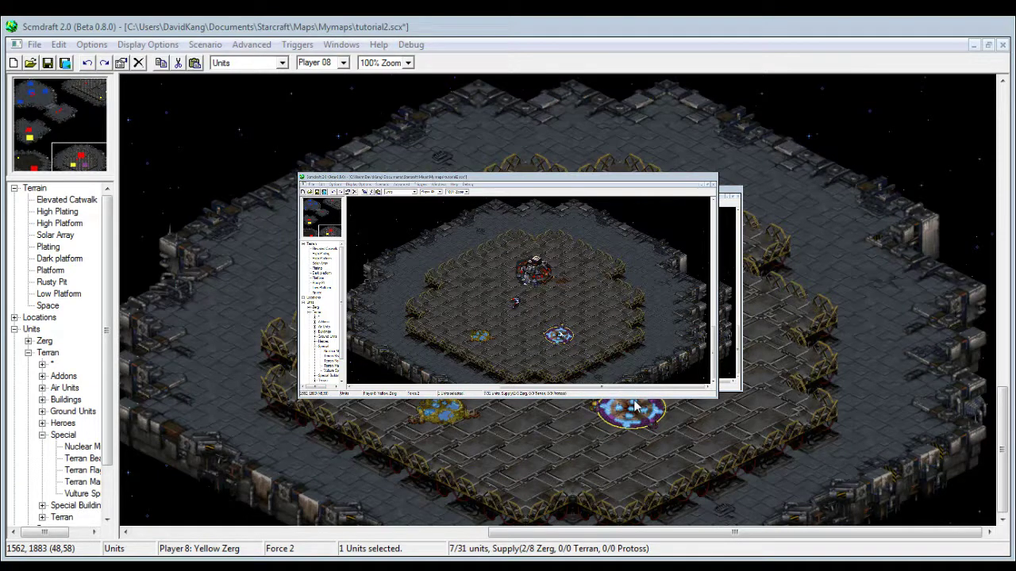
pyautogui.press('Delete')
# Create one location around the Zerg Beacon and another around the Terran Beacon.
pyautogui.click(249, 65)
pyautogui.click(246, 113)
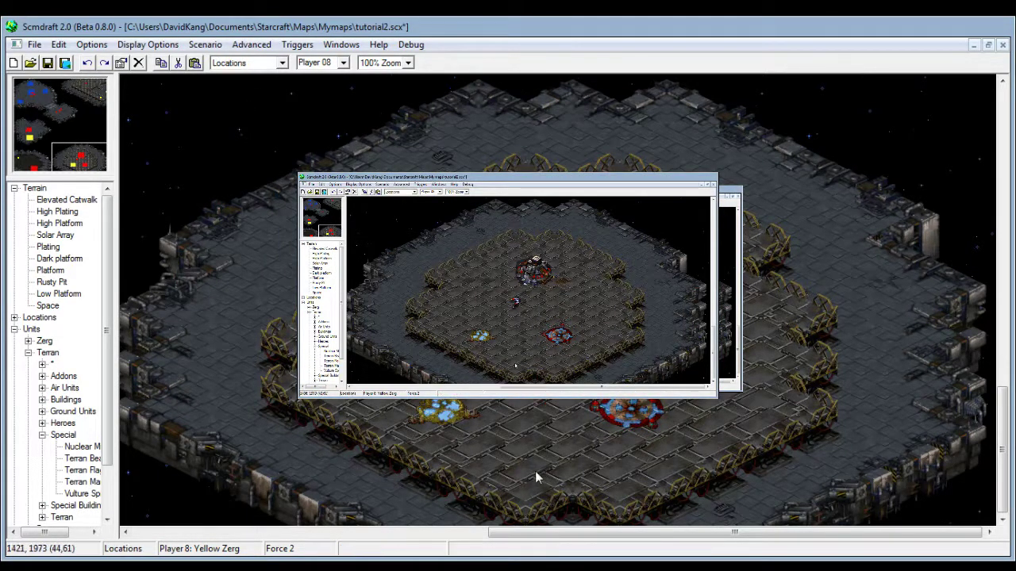
pyautogui.moveTo(415, 401); pyautogui.dragTo(468, 422)
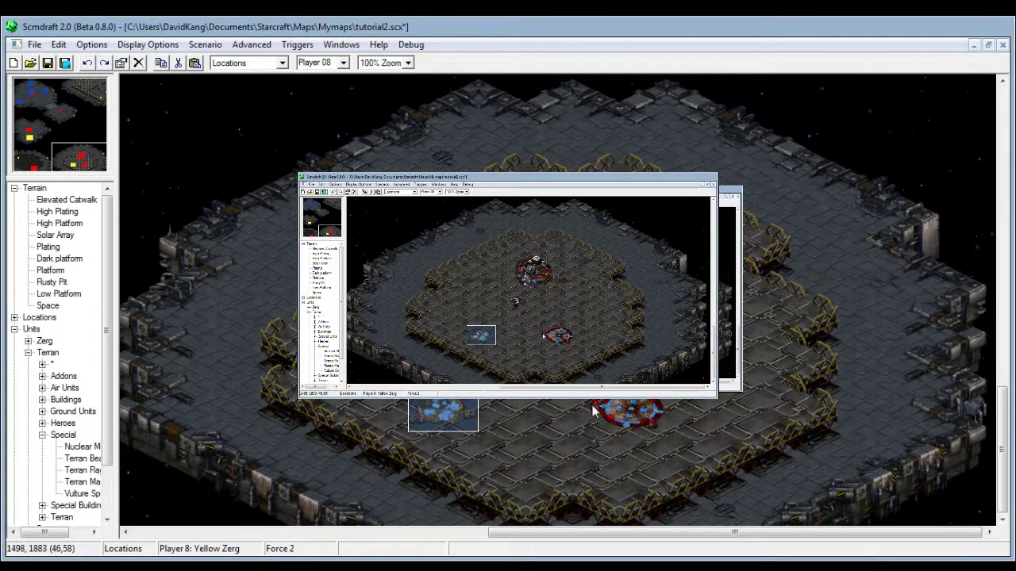
pyautogui.click(632, 415)
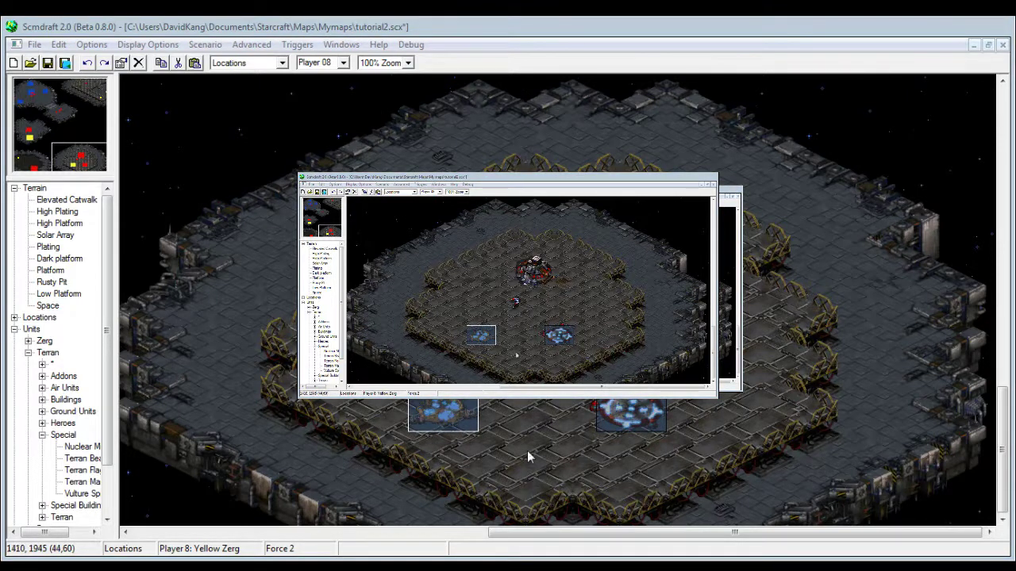
# Name the two beacon locations Turn ON Vision and Turn Off Vision.
pyautogui.click(15, 329)
pyautogui.doubleClick(39, 318)
pyautogui.click(79, 425)
pyautogui.click(77, 434)
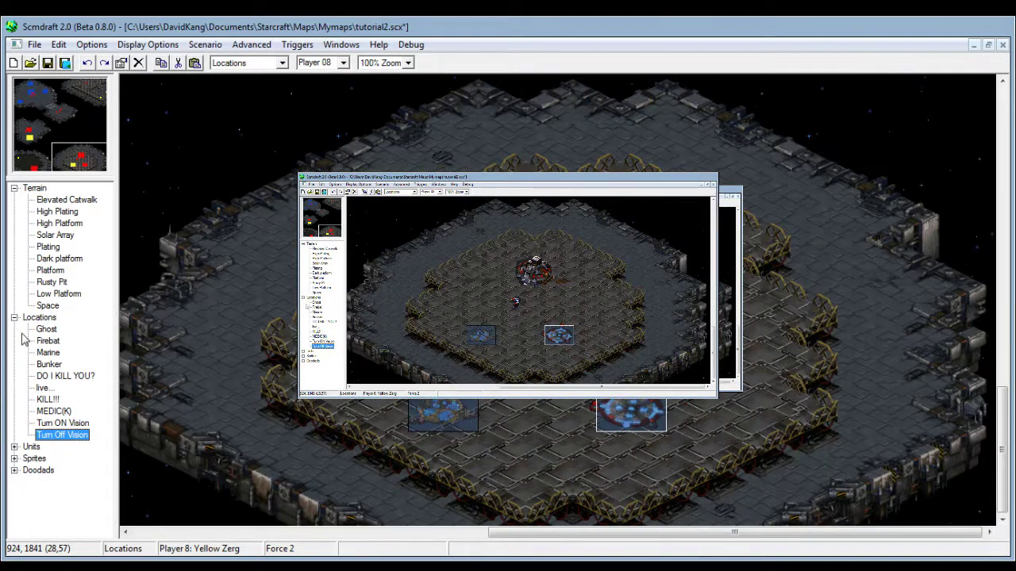
# Check which map areas the Turn ON Vision, Turn Off Vision and other listed locations cover.
pyautogui.click(64, 423)
pyautogui.click(65, 435)
pyautogui.click(68, 426)
pyautogui.click(66, 435)
pyautogui.click(68, 423)
pyautogui.click(44, 388)
pyautogui.click(46, 329)
pyautogui.click(47, 399)
pyautogui.click(57, 423)
pyautogui.click(62, 355)
pyautogui.click(63, 375)
pyautogui.click(65, 423)
pyautogui.click(70, 435)
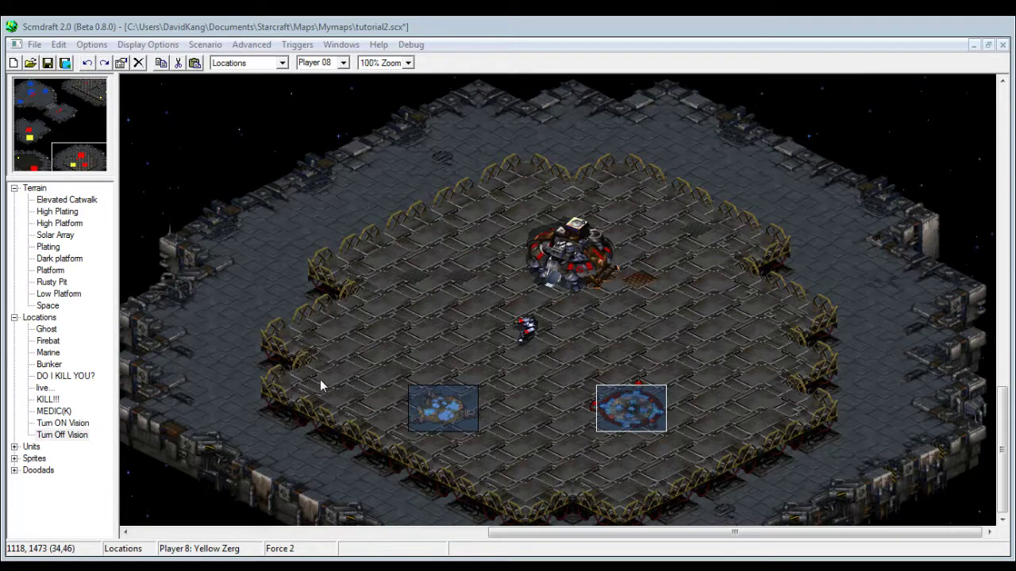
# In Player 1's shared-vision trigger, replace the Always condition with Player 1 bringing exactly 1 Terran SCV to Turn ON Vision.
pyautogui.hotkey('ctrl', 't')
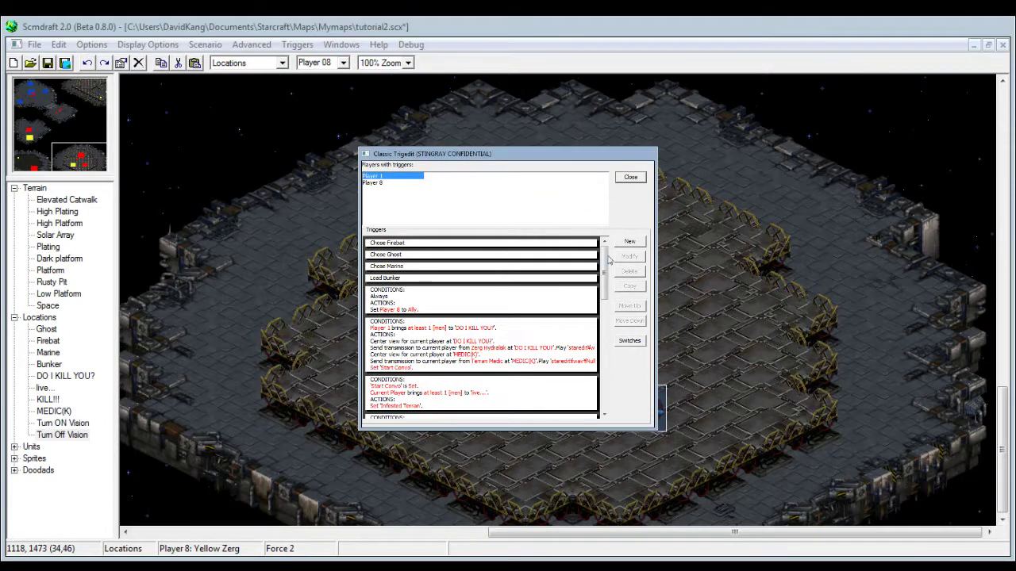
pyautogui.scroll(-5, 606, 261)
pyautogui.click(451, 383)
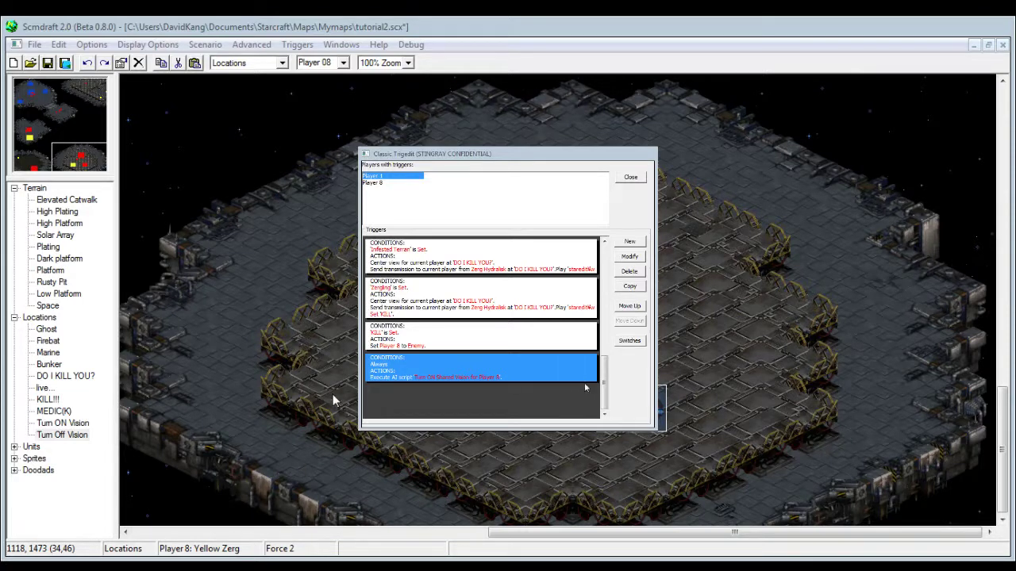
pyautogui.click(630, 256)
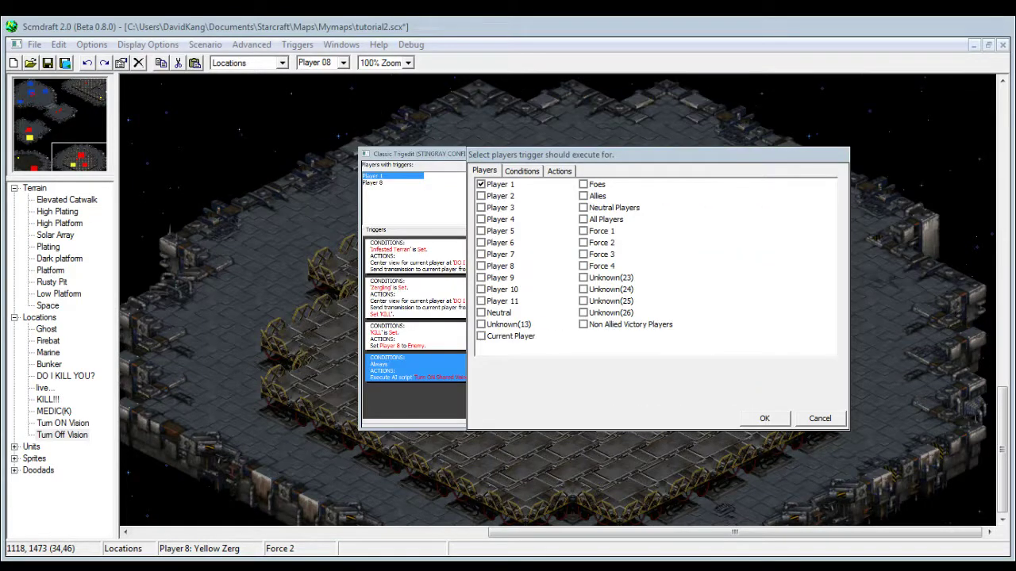
pyautogui.click(517, 173)
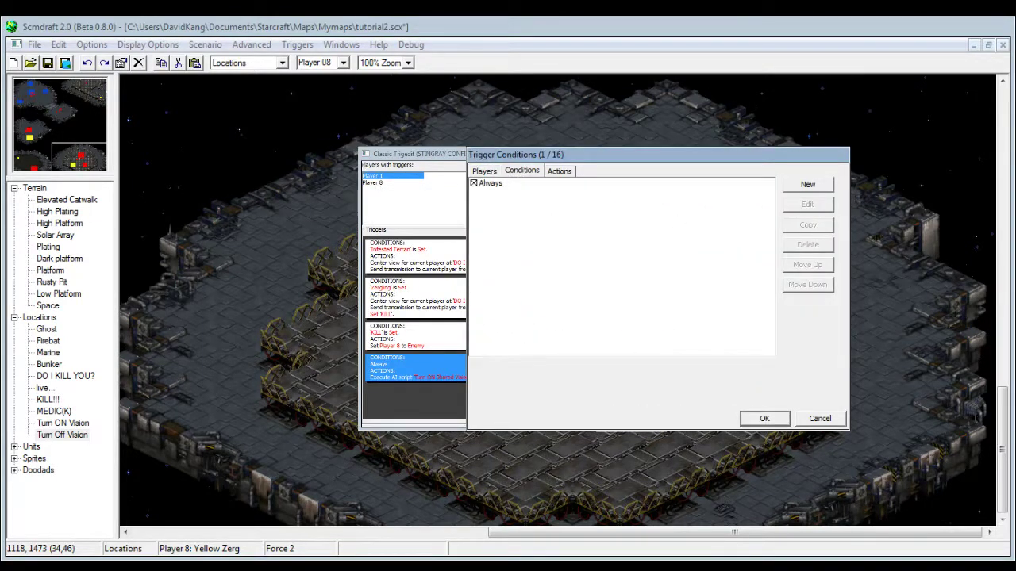
pyautogui.click(511, 196)
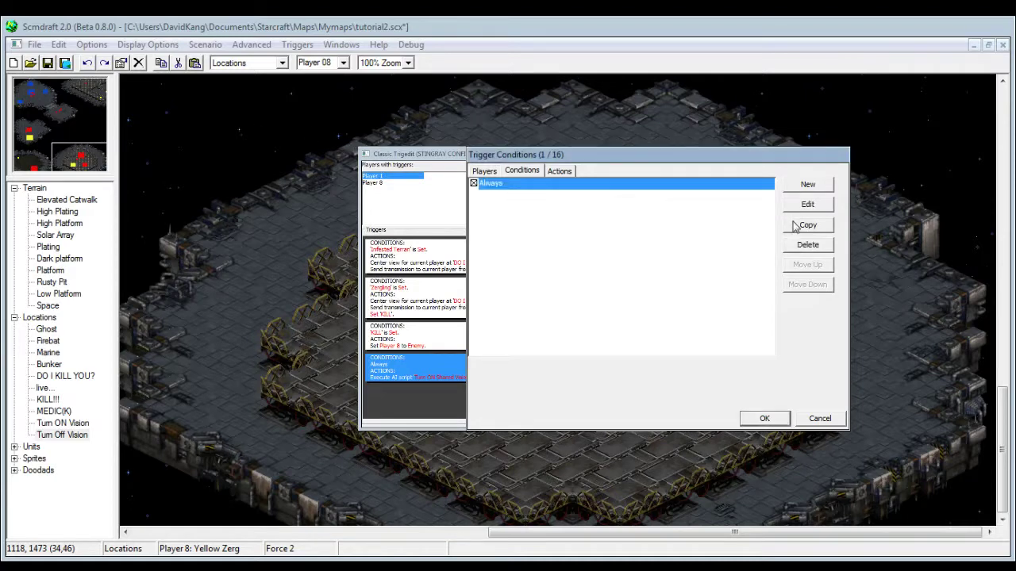
pyautogui.click(807, 244)
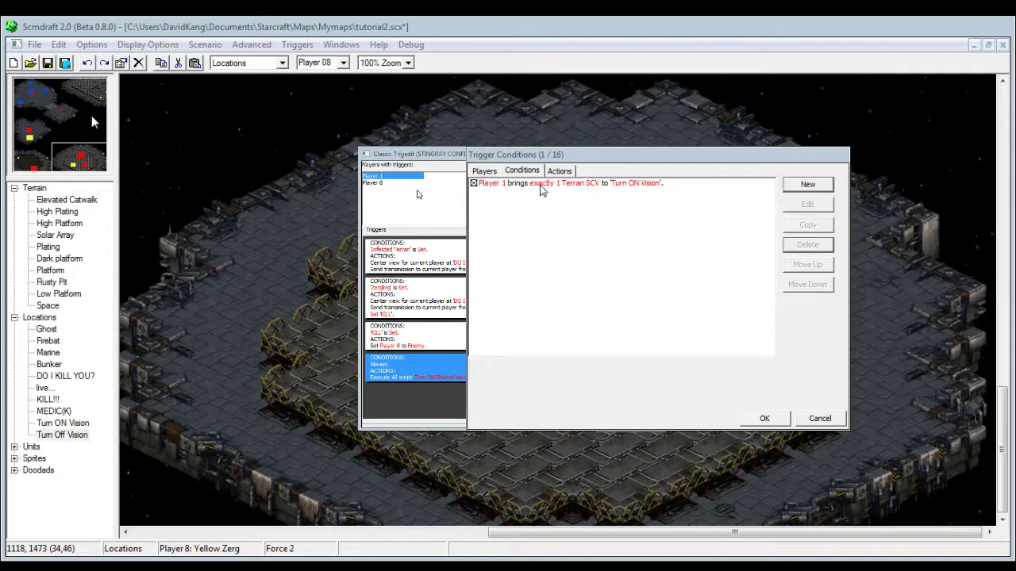
# Add a Preserve trigger action after the AI script that turns on shared vision for Player 8.
pyautogui.click(560, 171)
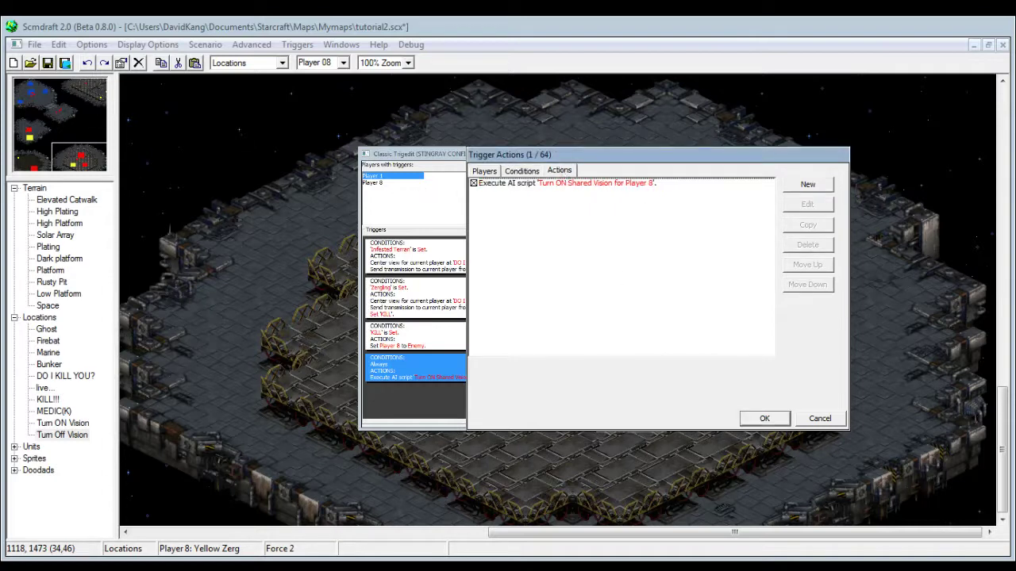
pyautogui.click(602, 184)
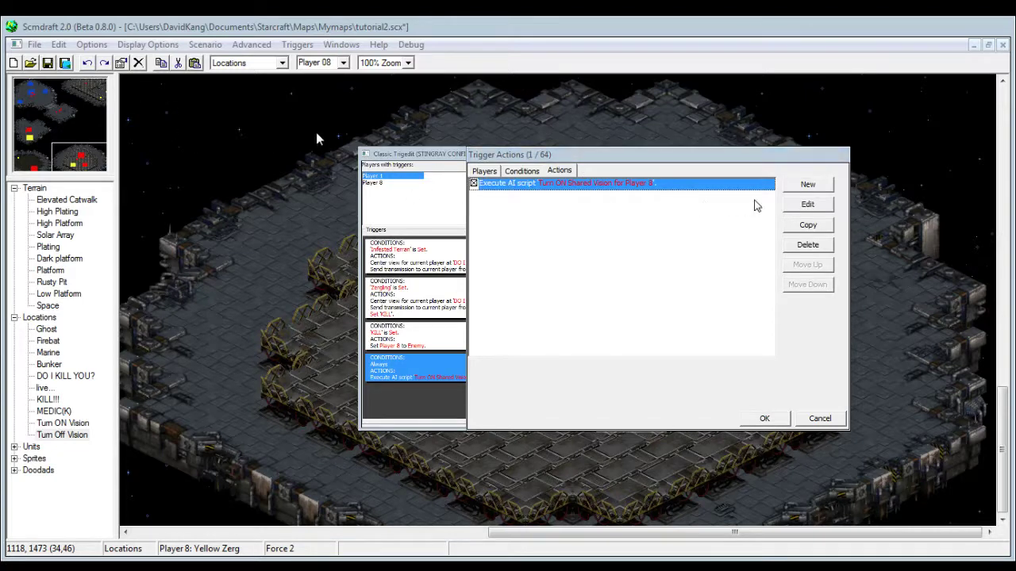
pyautogui.click(803, 187)
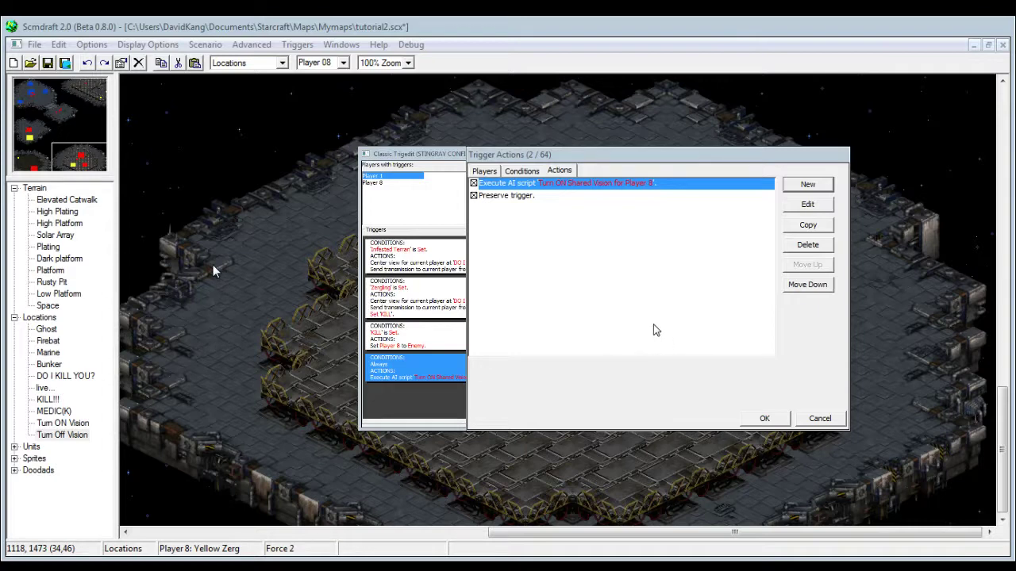
pyautogui.click(541, 197)
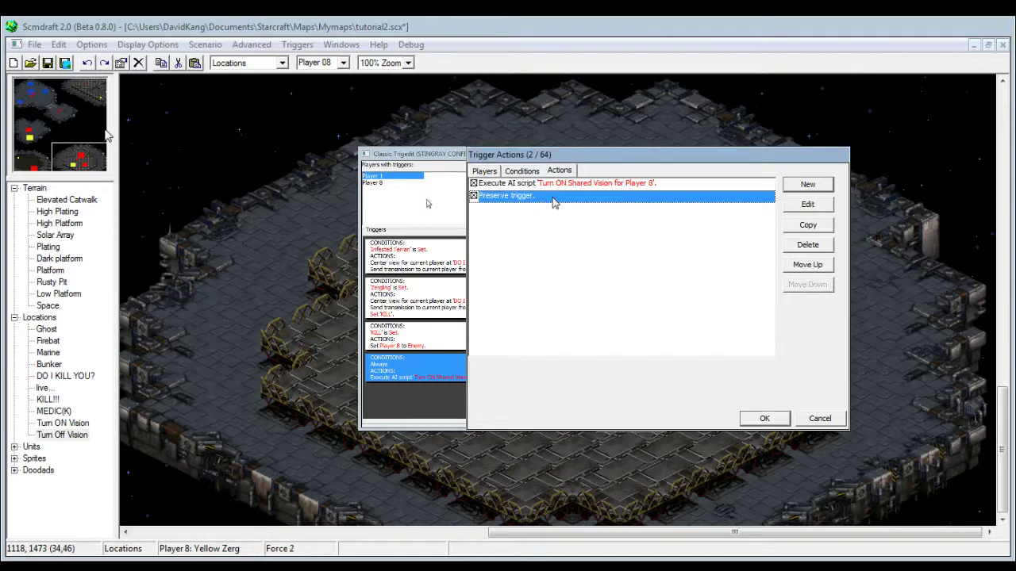
pyautogui.click(801, 251)
# Copy the trigger's Bring condition, change the copy to exactly 0 Terran SCV at Turn Off Vision, and accept the trigger.
pyautogui.click(524, 171)
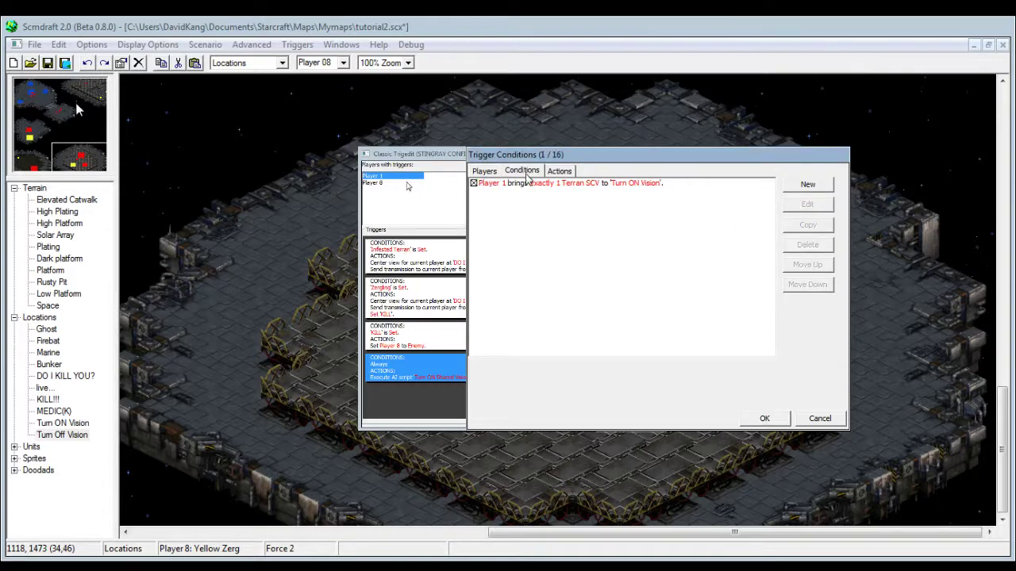
pyautogui.click(571, 183)
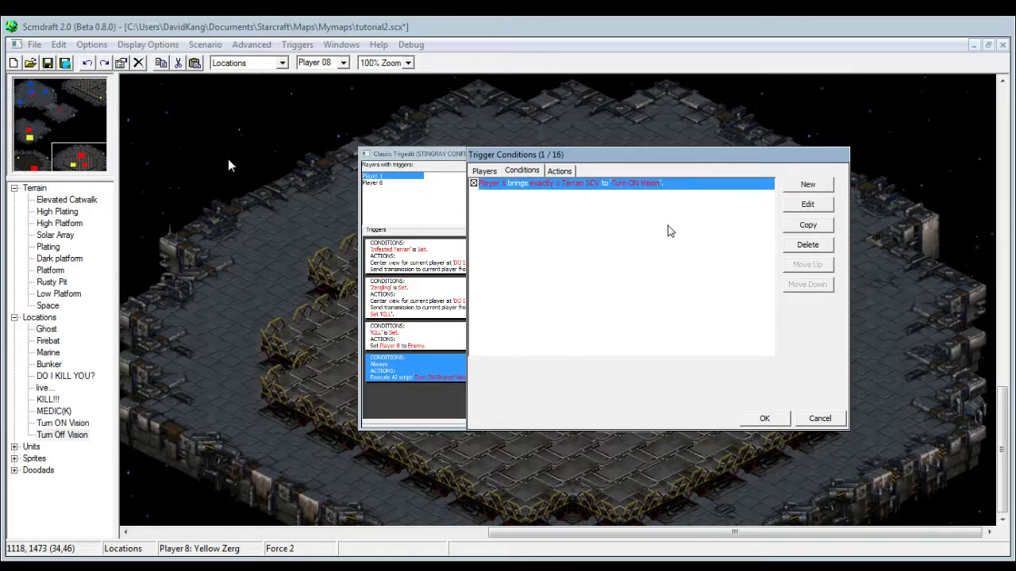
pyautogui.click(791, 226)
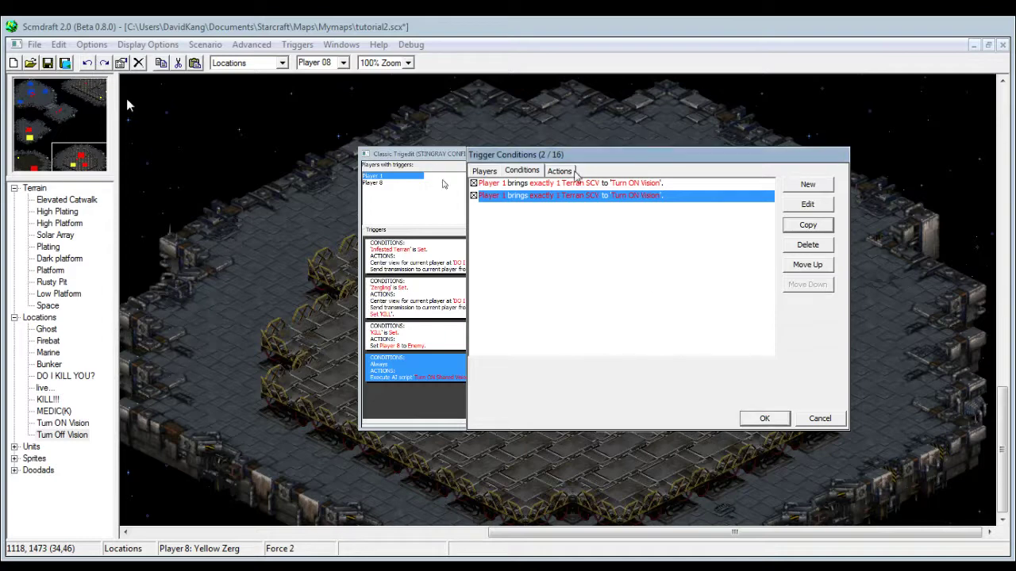
pyautogui.click(576, 173)
pyautogui.click(824, 185)
pyautogui.click(614, 183)
pyautogui.click(760, 419)
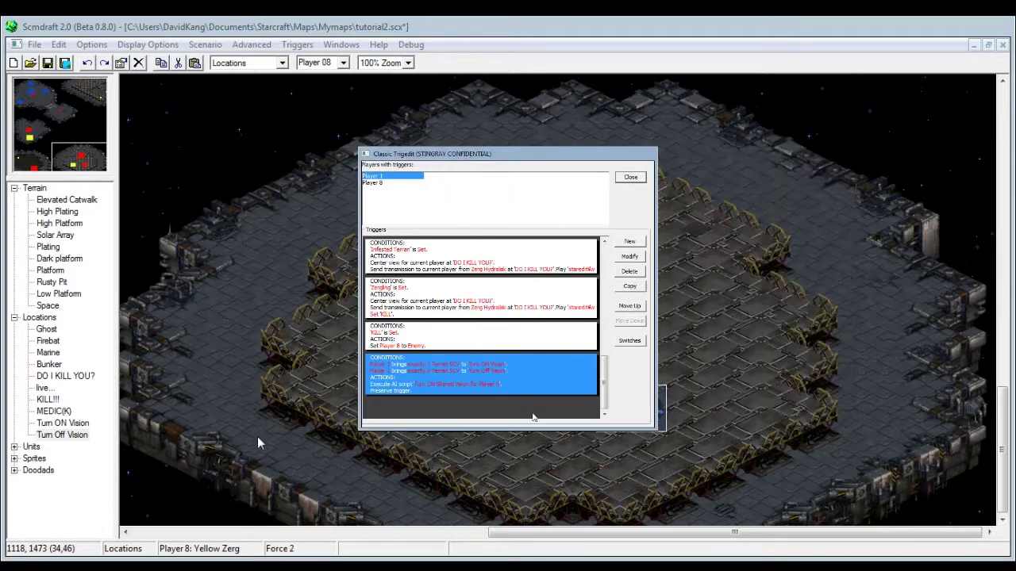
# Duplicate the vision trigger, remove the exactly 0 SCV conditions, and make the copy require exactly 1 Terran SCV at Turn Off Vision.
pyautogui.click(781, 285)
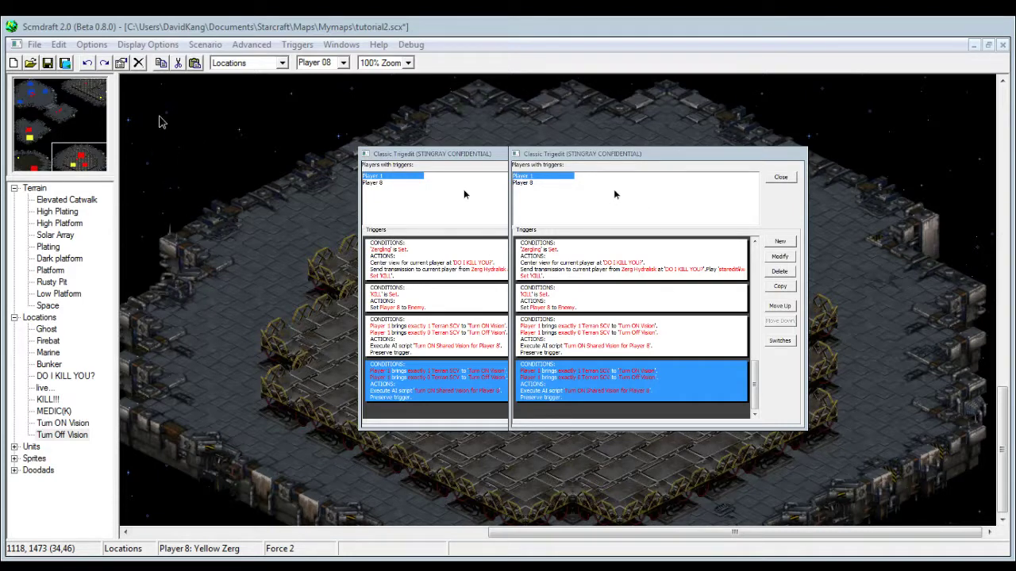
pyautogui.click(724, 356)
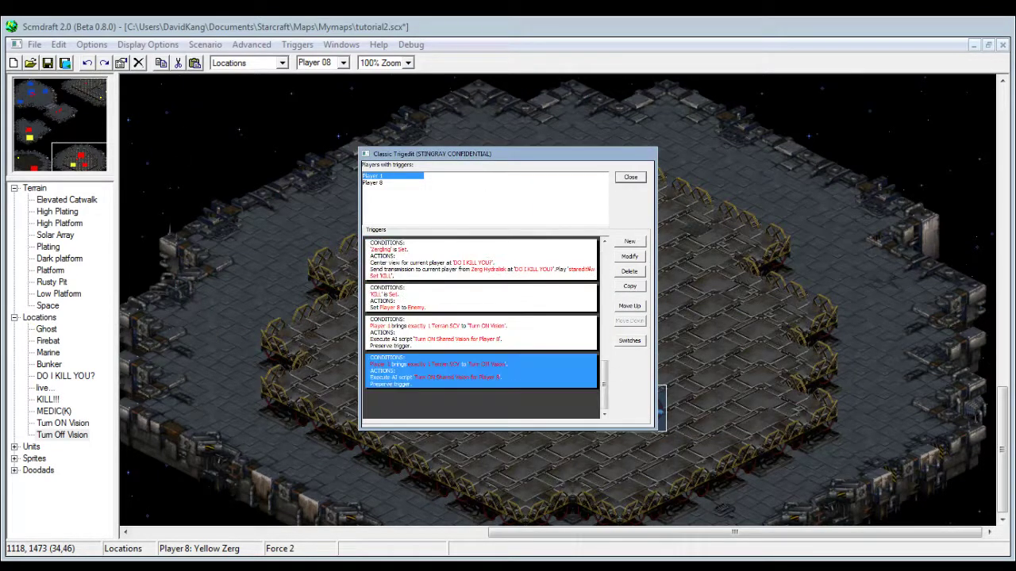
pyautogui.click(447, 336)
pyautogui.click(453, 362)
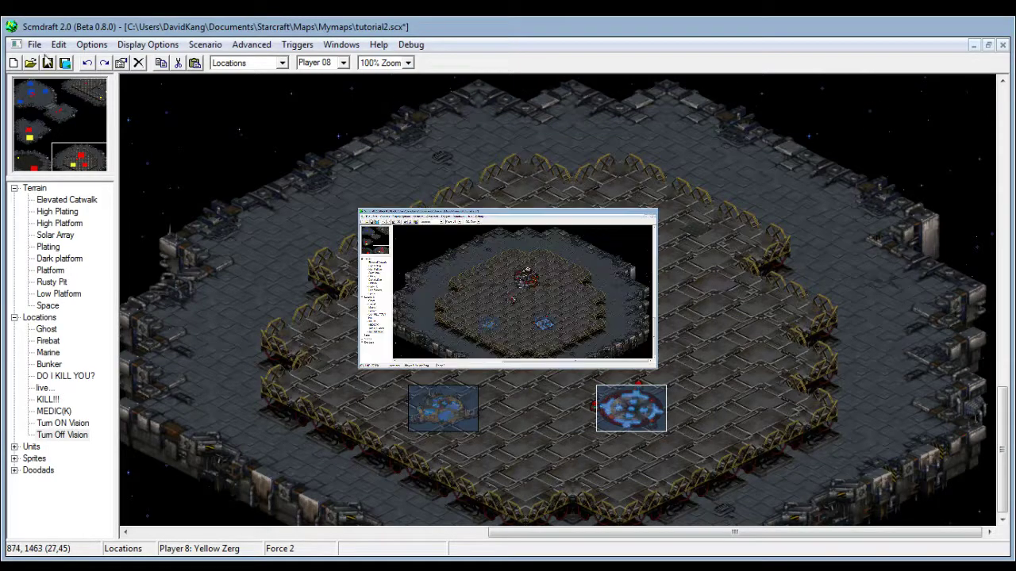
pyautogui.moveTo(39, 157); pyautogui.dragTo(103, 139)
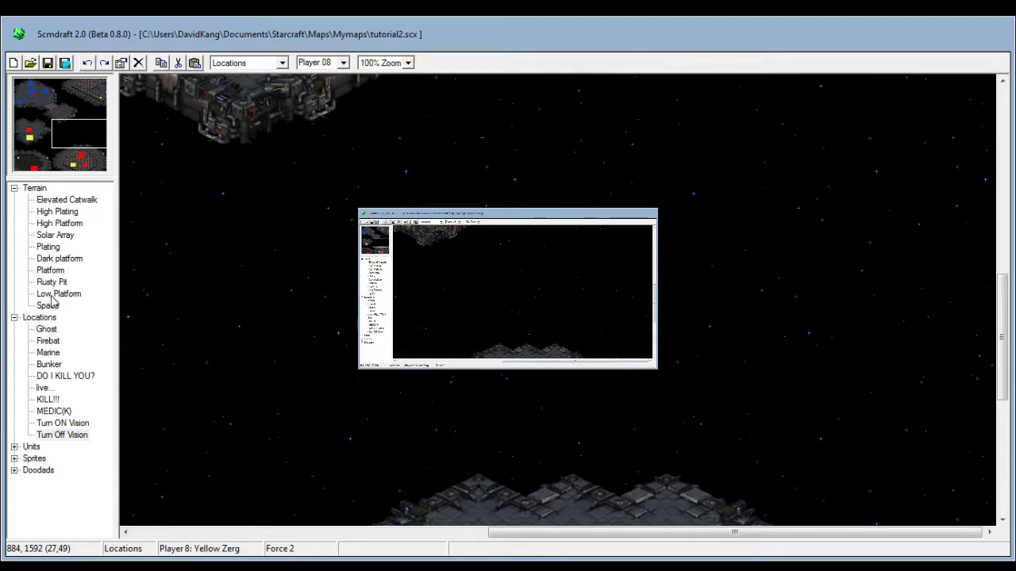
pyautogui.click(48, 247)
pyautogui.click(60, 223)
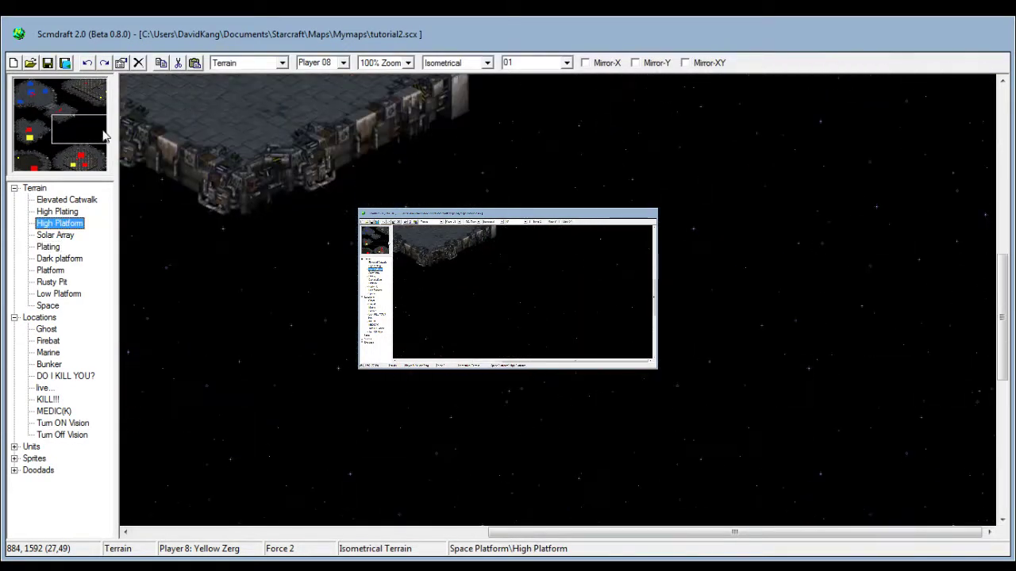
pyautogui.click(60, 259)
pyautogui.click(50, 270)
pyautogui.moveTo(762, 273); pyautogui.dragTo(679, 361)
pyautogui.click(679, 361)
pyautogui.click(60, 258)
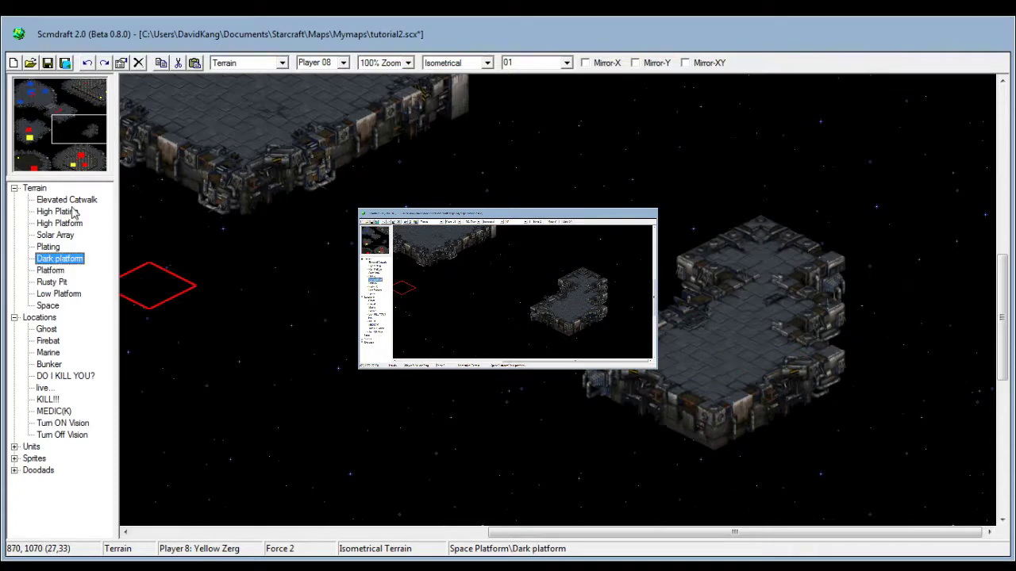
pyautogui.click(87, 70)
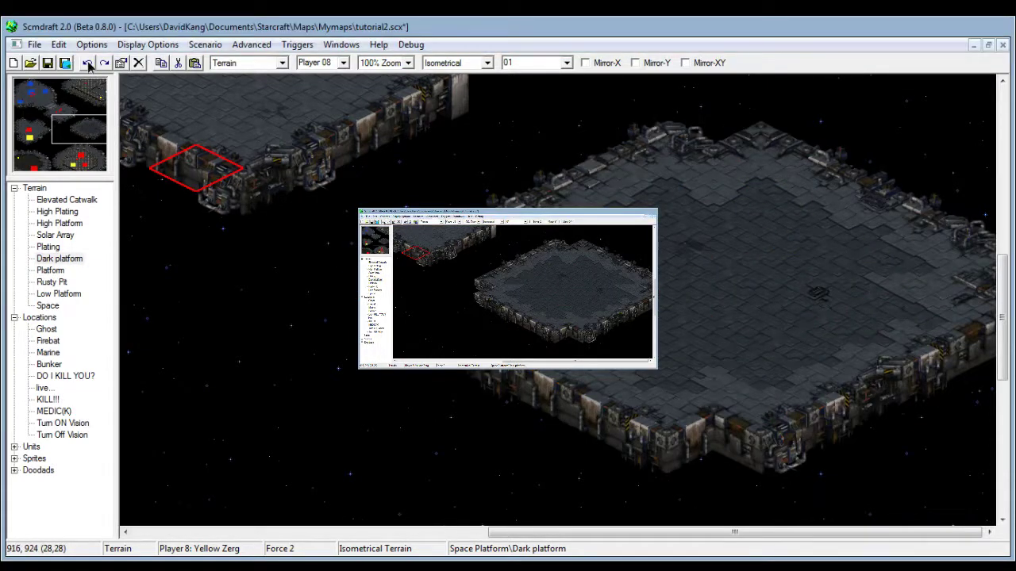
pyautogui.click(87, 64)
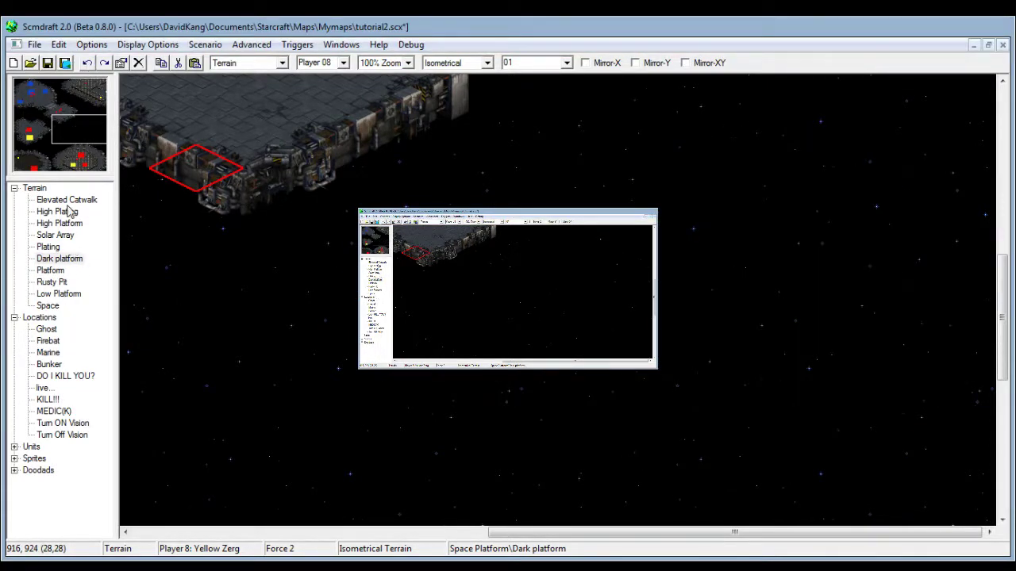
# Paint a Solar Array area with its surrounding platform in the empty space above the beacon platform.
pyautogui.click(63, 211)
pyautogui.click(57, 234)
pyautogui.click(730, 308)
pyautogui.moveTo(730, 308)
pyautogui.mouseDown()
pyautogui.moveTo(682, 326)
pyautogui.moveTo(726, 286)
pyautogui.moveTo(829, 342)
pyautogui.mouseUp()
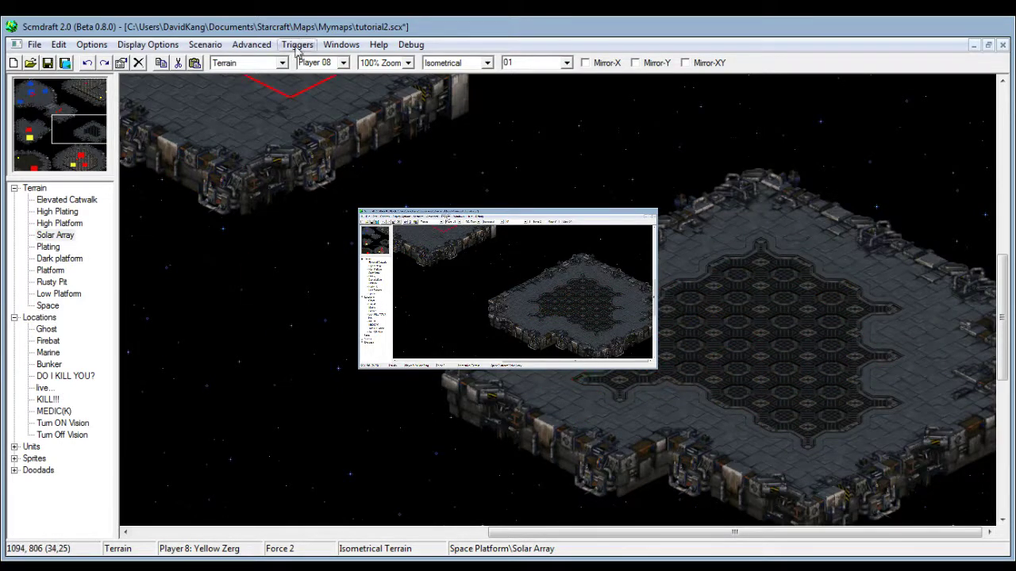
# Place the Zerg heroes Unclean One, Hunter Killer and Devouring One for Player 8 side by side on the Solar Array.
pyautogui.doubleClick(35, 447)
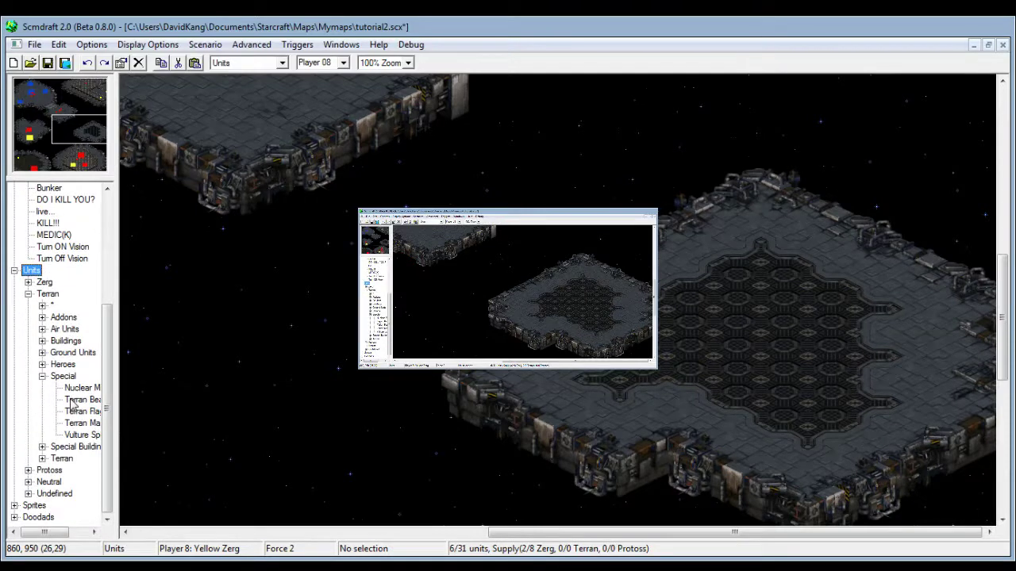
pyautogui.doubleClick(43, 284)
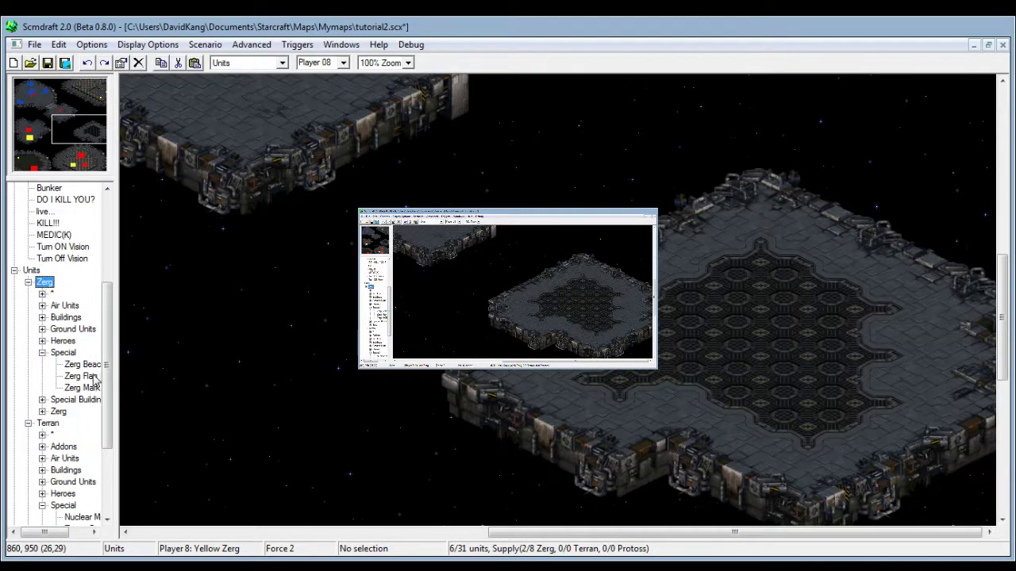
pyautogui.click(42, 353)
pyautogui.doubleClick(63, 341)
pyautogui.scroll(-1, 77, 429)
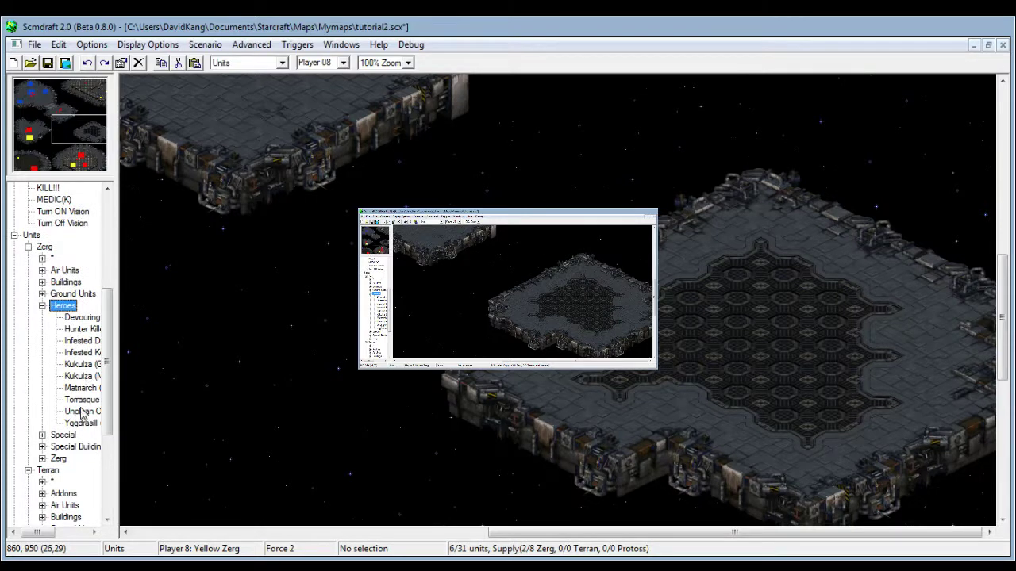
pyautogui.click(84, 411)
pyautogui.click(749, 329)
pyautogui.click(81, 329)
pyautogui.click(687, 319)
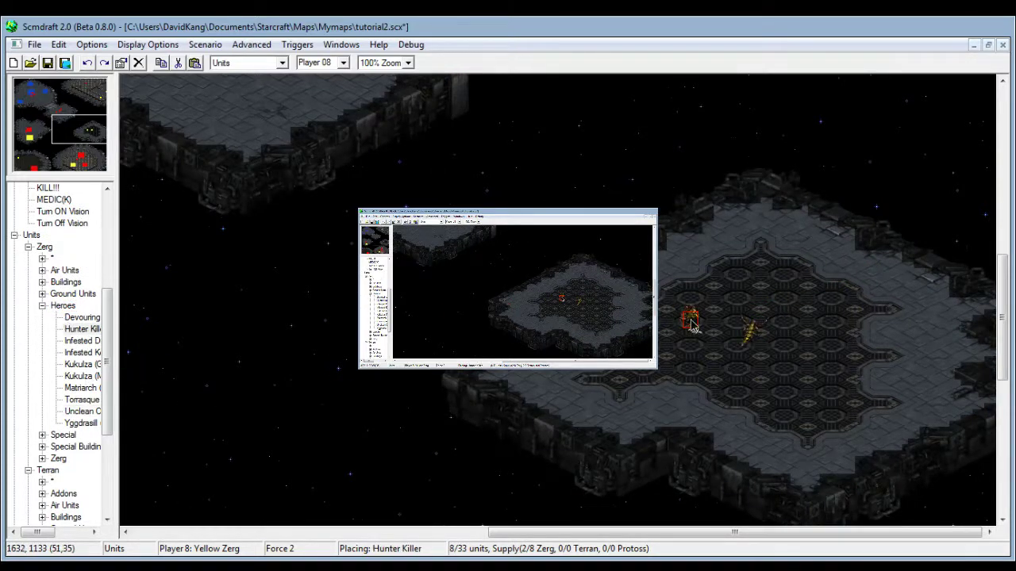
pyautogui.click(82, 318)
pyautogui.click(787, 328)
# Set the three Zerg heroes on the Solar Array to Burrowed and save the map.
pyautogui.rightClick(824, 292)
pyautogui.moveTo(825, 291); pyautogui.dragTo(563, 384)
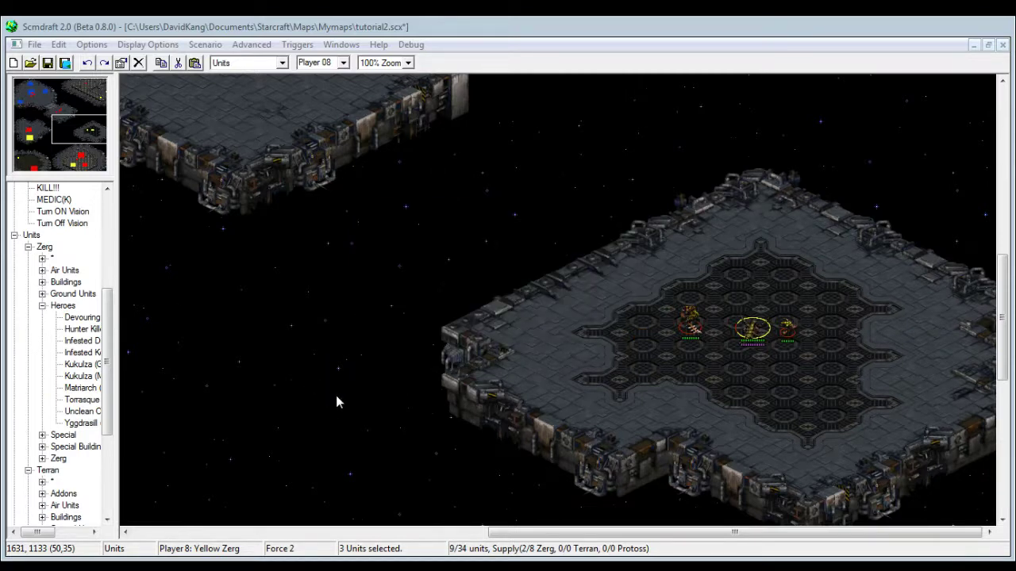
pyautogui.click(117, 64)
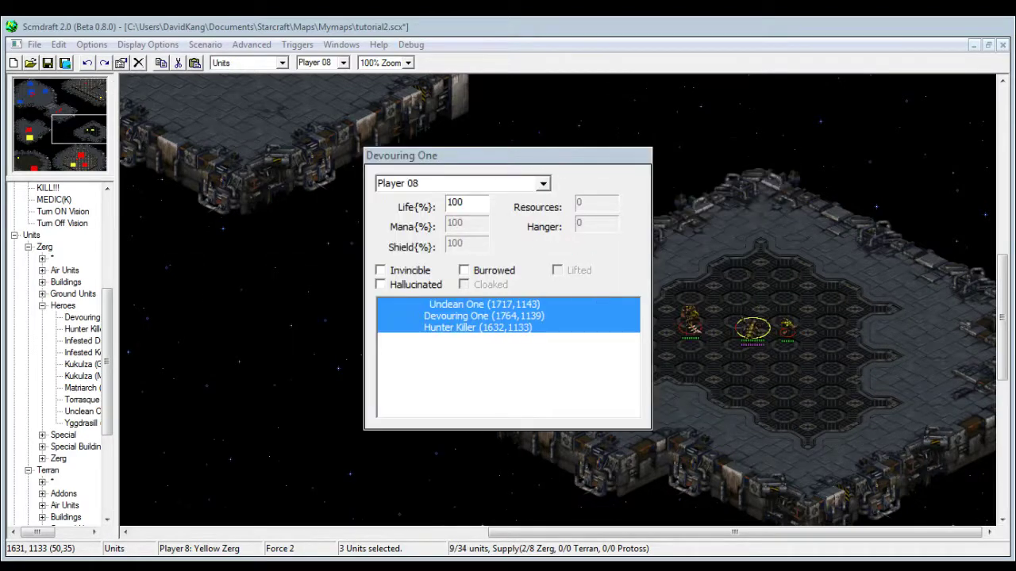
pyautogui.click(471, 274)
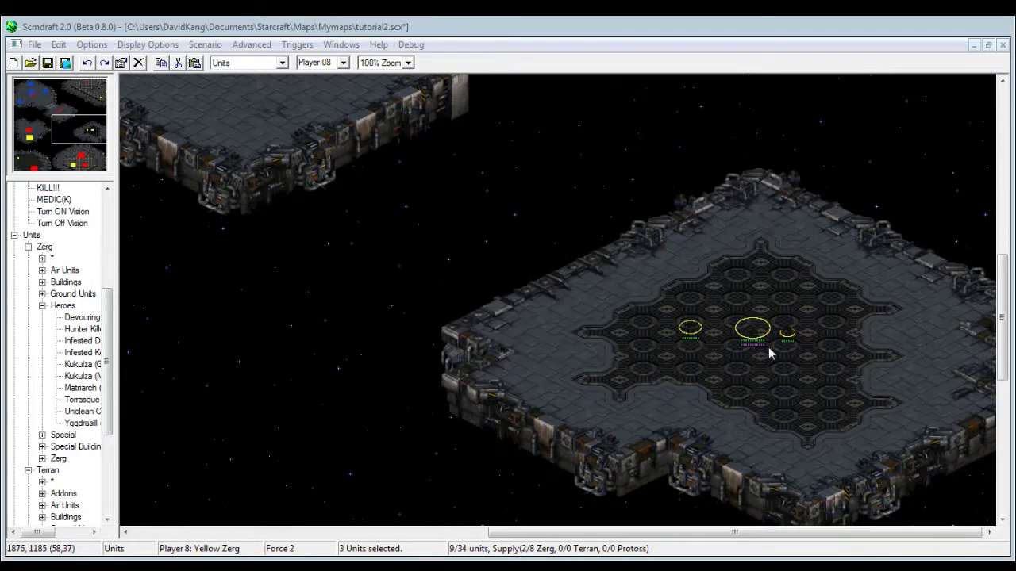
pyautogui.click(227, 23)
pyautogui.click(46, 63)
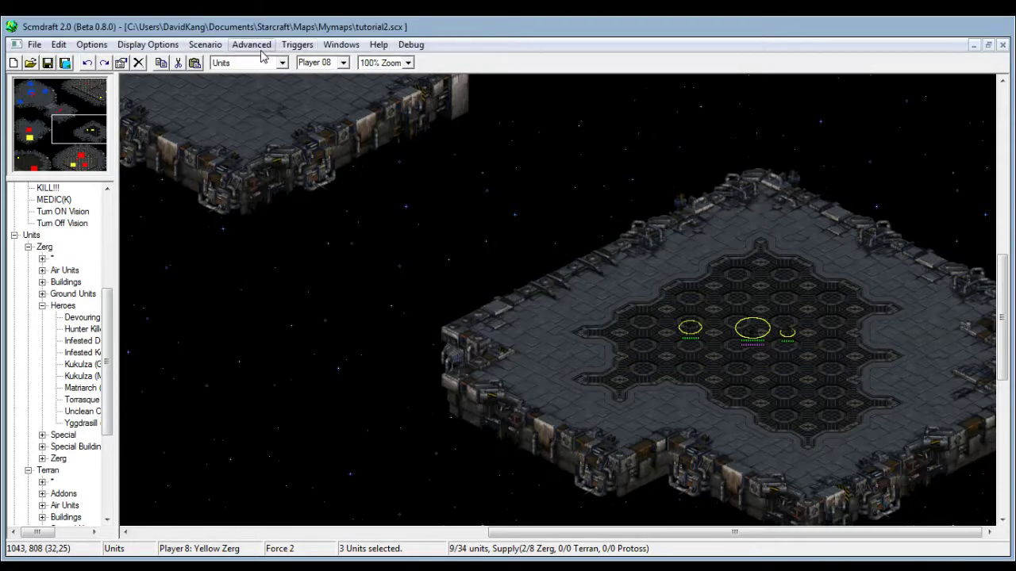
pyautogui.moveTo(91, 130); pyautogui.dragTo(104, 104)
pyautogui.click(96, 139)
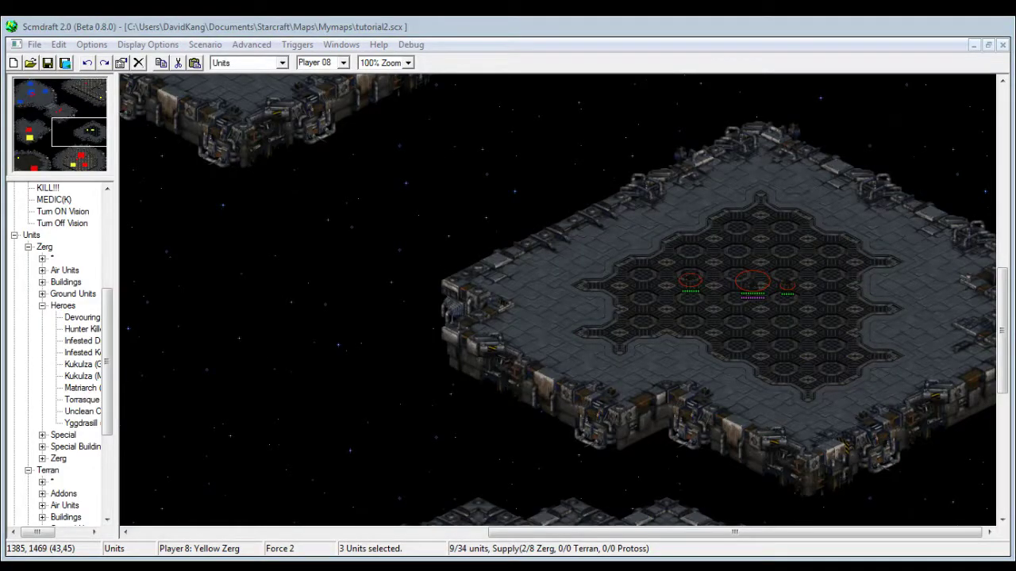
pyautogui.moveTo(79, 129)
pyautogui.mouseDown()
pyautogui.moveTo(73, 165)
pyautogui.moveTo(49, 173)
pyautogui.moveTo(49, 149)
pyautogui.moveTo(105, 131)
pyautogui.moveTo(52, 95)
pyautogui.moveTo(48, 119)
pyautogui.moveTo(95, 142)
pyautogui.moveTo(80, 171)
pyautogui.moveTo(95, 139)
pyautogui.mouseUp()
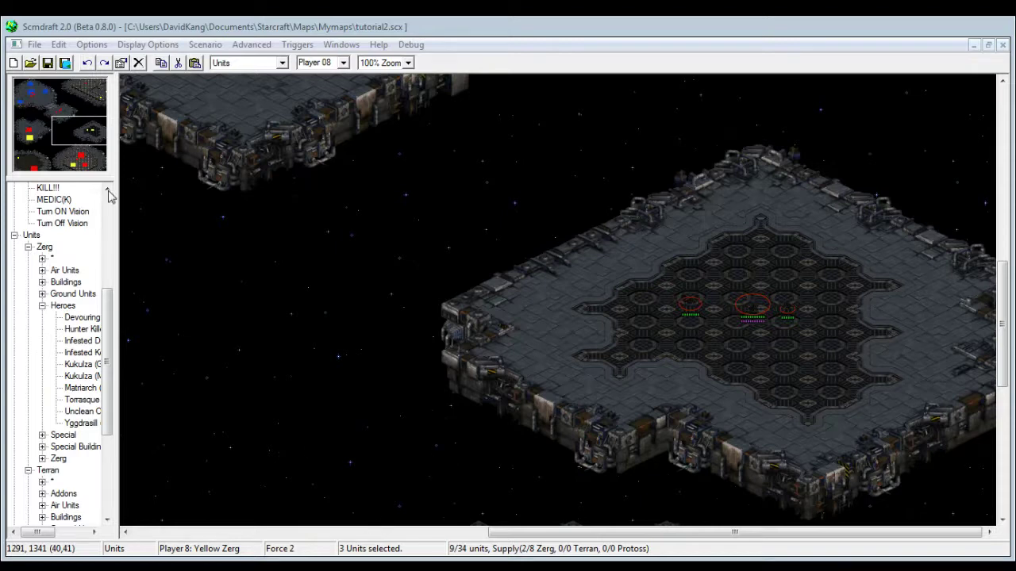
pyautogui.click(44, 26)
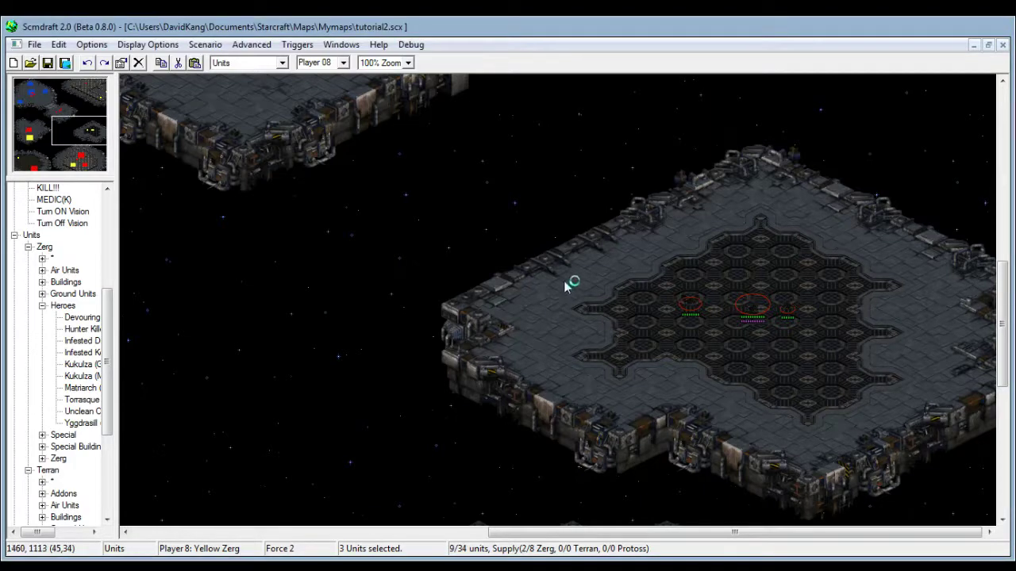
pyautogui.click(57, 151)
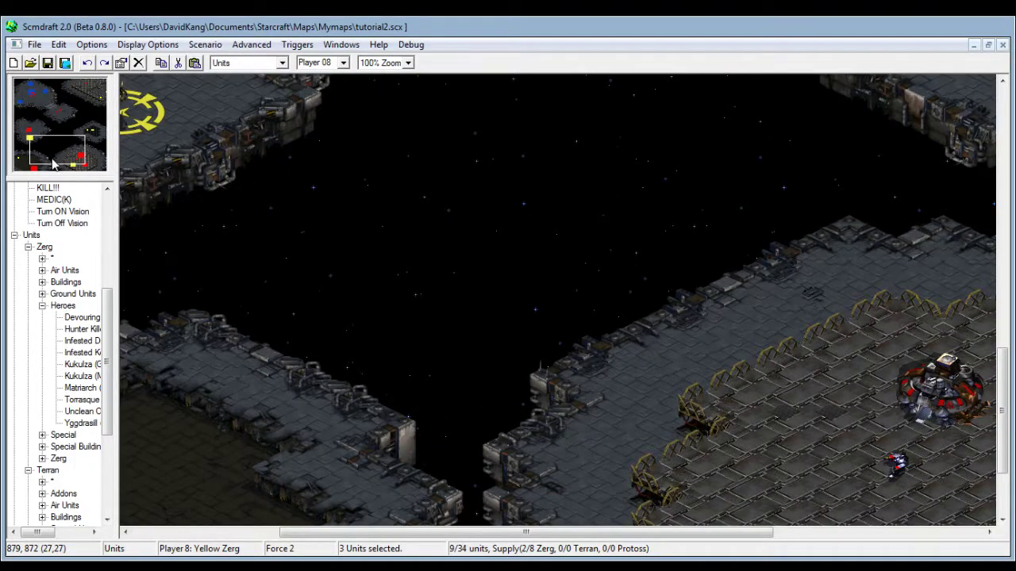
pyautogui.moveTo(54, 163); pyautogui.dragTo(81, 168)
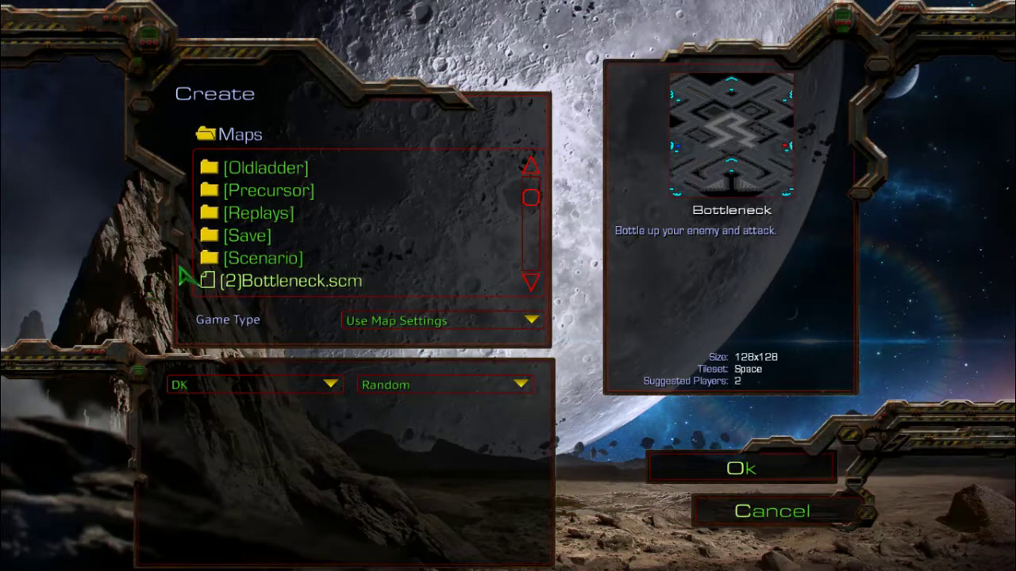
pyautogui.scroll(3, 338, 248)
pyautogui.doubleClick(280, 260)
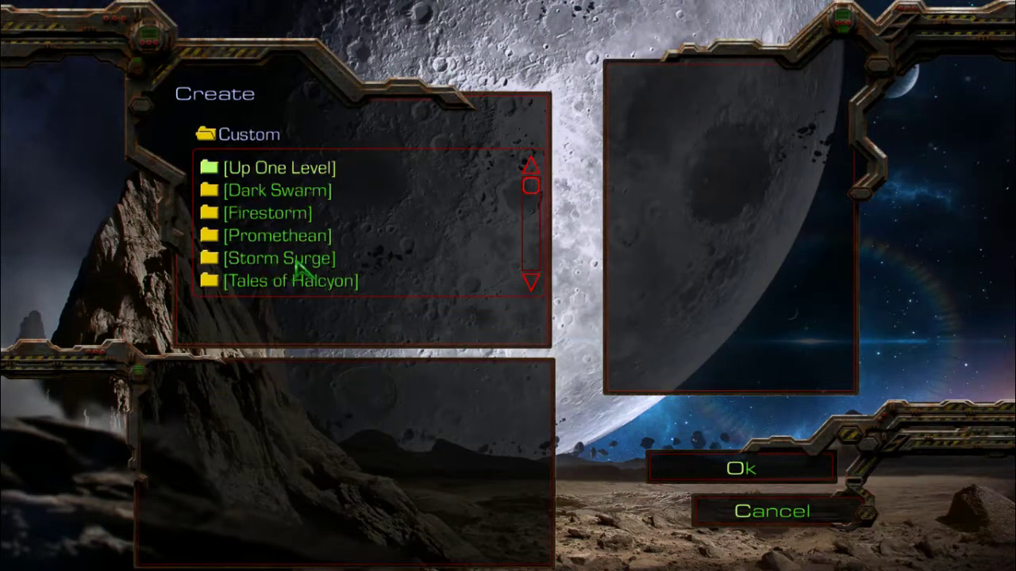
pyautogui.scroll(-4, 309, 278)
pyautogui.scroll(4, 318, 282)
pyautogui.doubleClick(282, 168)
pyautogui.scroll(-3, 249, 202)
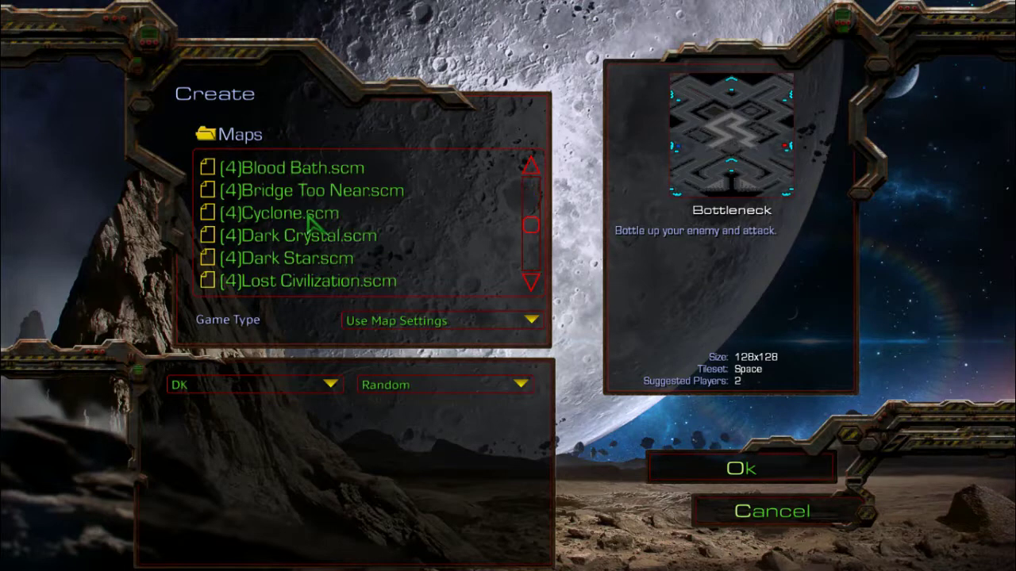
# In StarCraft, start a game on tutorial2.scx from the Mymaps folder with Use Map Settings as the game type.
pyautogui.scroll(5, 262, 218)
pyautogui.doubleClick(262, 236)
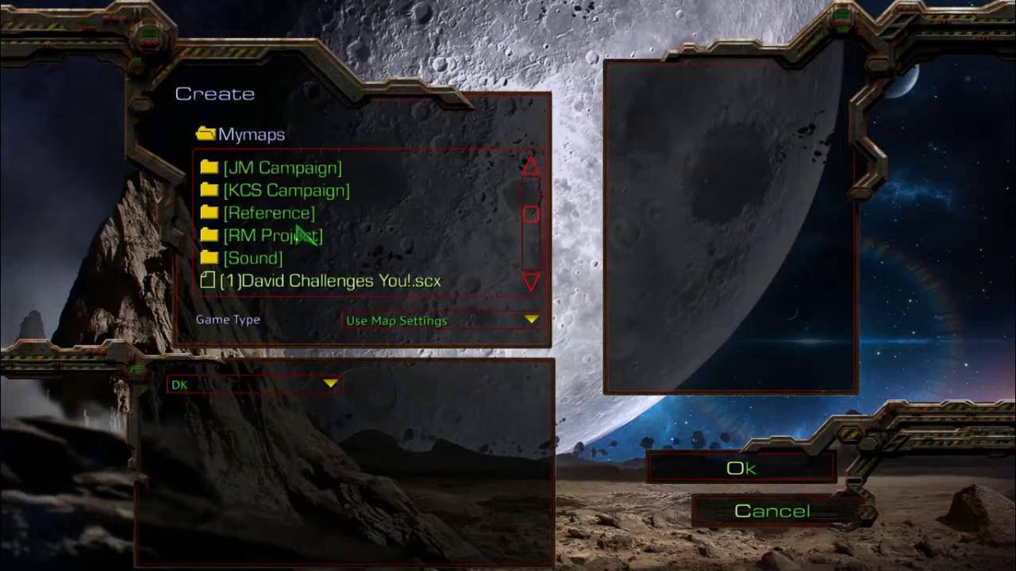
pyautogui.scroll(-5, 318, 238)
pyautogui.click(280, 282)
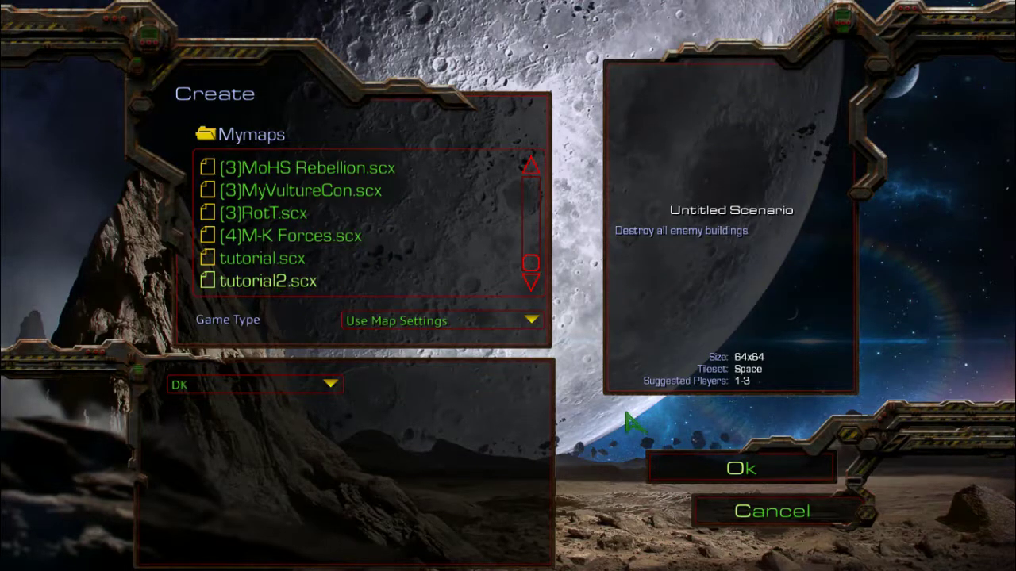
pyautogui.click(647, 474)
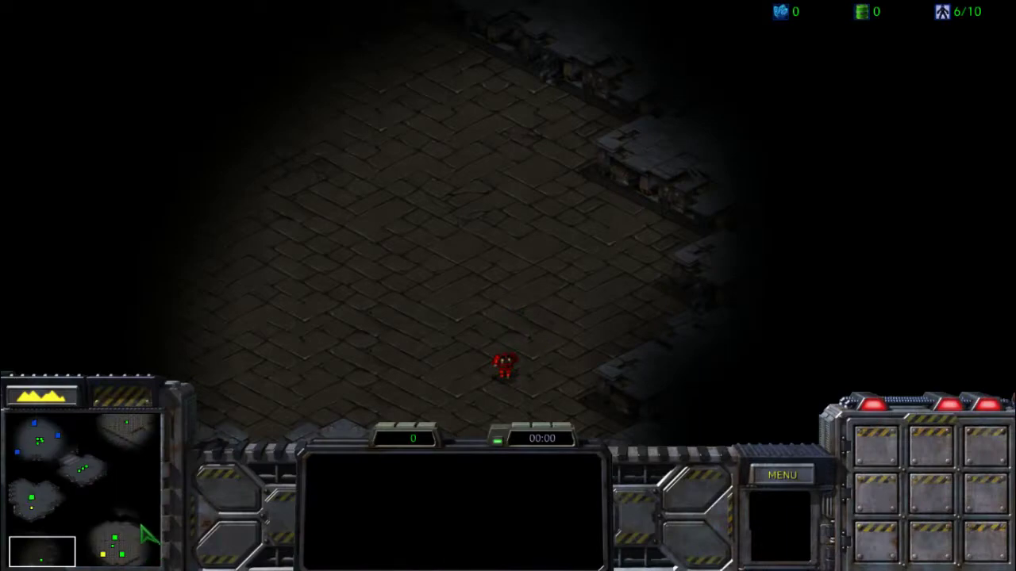
# Inspect the Zerg Beacon, the map's southwest corner and the Solar Array platform area before triggering shared vision.
pyautogui.moveTo(140, 528); pyautogui.dragTo(112, 559)
pyautogui.click(436, 269)
pyautogui.click(40, 539)
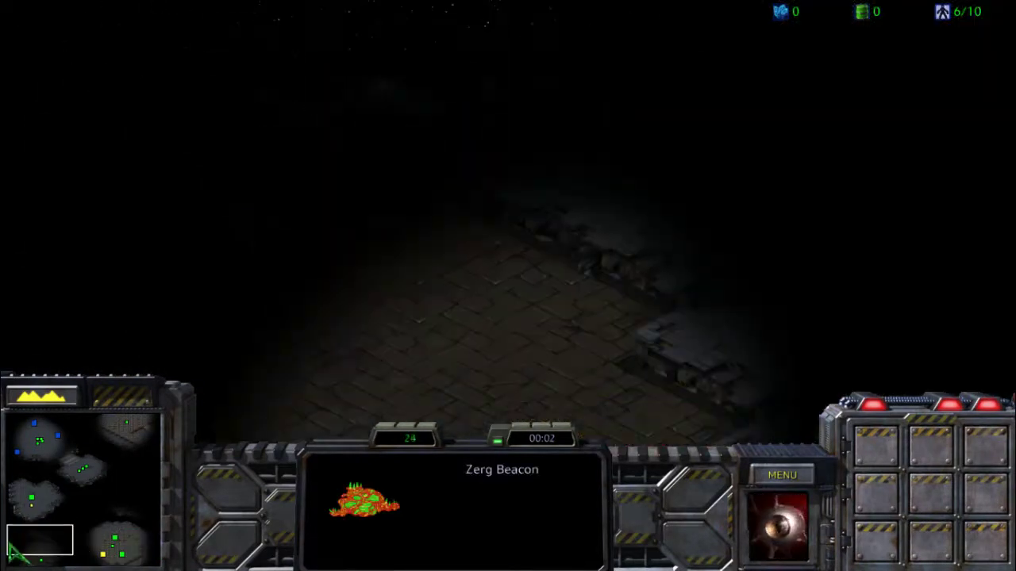
pyautogui.moveTo(790, 4)
pyautogui.click(40, 500)
pyautogui.moveTo(148, 514); pyautogui.dragTo(157, 488)
pyautogui.moveTo(471, 95); pyautogui.dragTo(835, 311)
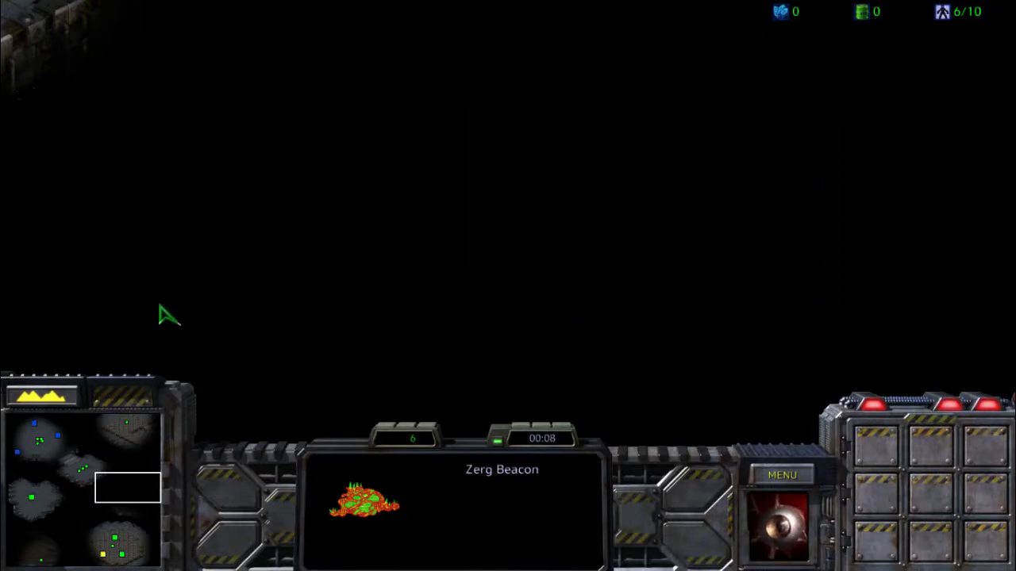
# Select the Terran SCV and move it onto the Zerg Beacon to turn on Player 8's shared vision.
pyautogui.moveTo(107, 540)
pyautogui.mouseDown()
pyautogui.moveTo(104, 526)
pyautogui.moveTo(123, 549)
pyautogui.mouseUp()
pyautogui.click(346, 179)
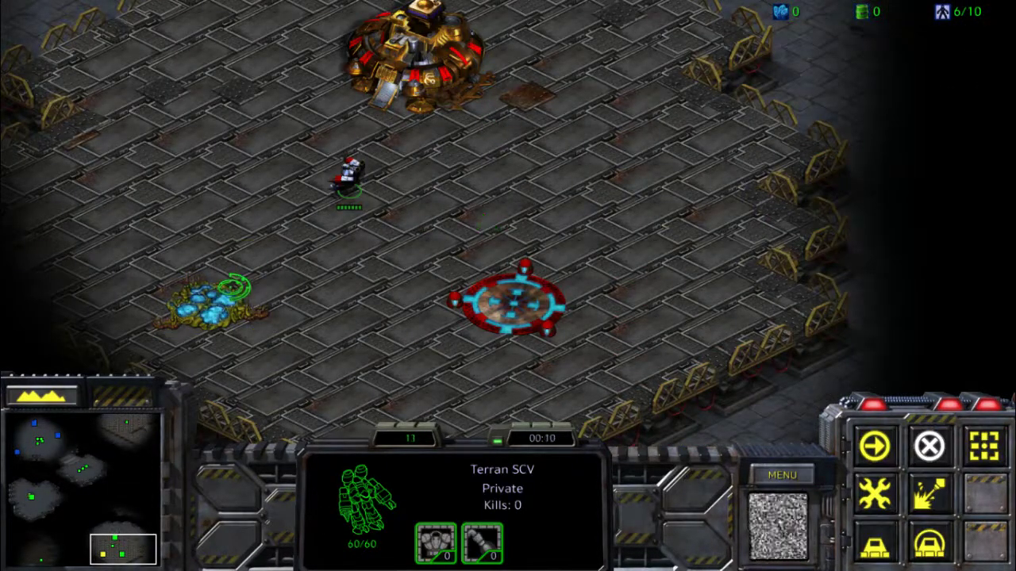
pyautogui.click(212, 302)
pyautogui.moveTo(233, 270); pyautogui.dragTo(392, 118)
pyautogui.rightClick(235, 281)
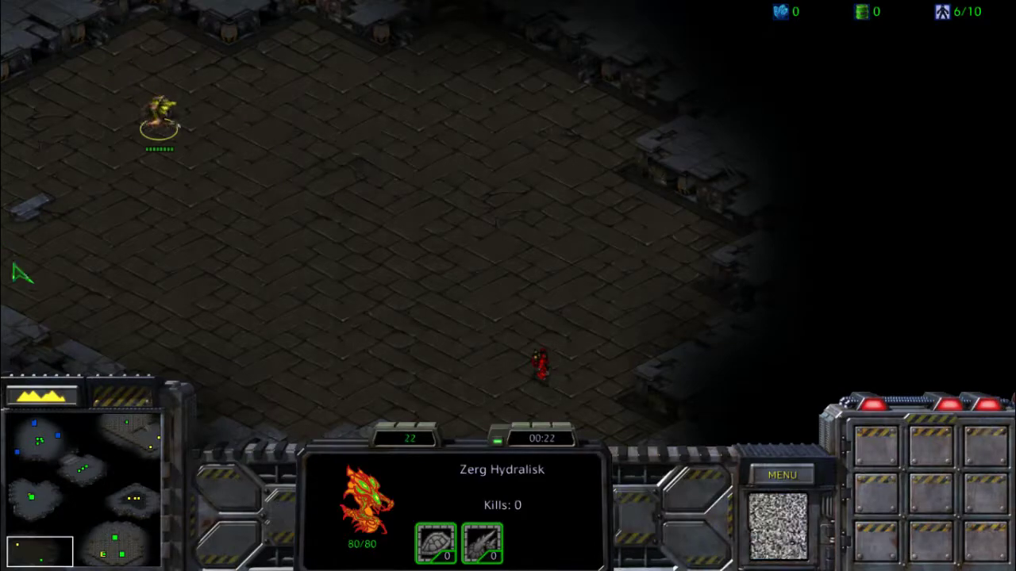
# Examine the Solar Array platform and its Zerg heroes under Player 8's shared vision.
pyautogui.moveTo(128, 481); pyautogui.dragTo(135, 505)
pyautogui.moveTo(340, 243); pyautogui.dragTo(723, 9)
pyautogui.moveTo(611, 289); pyautogui.dragTo(601, 277)
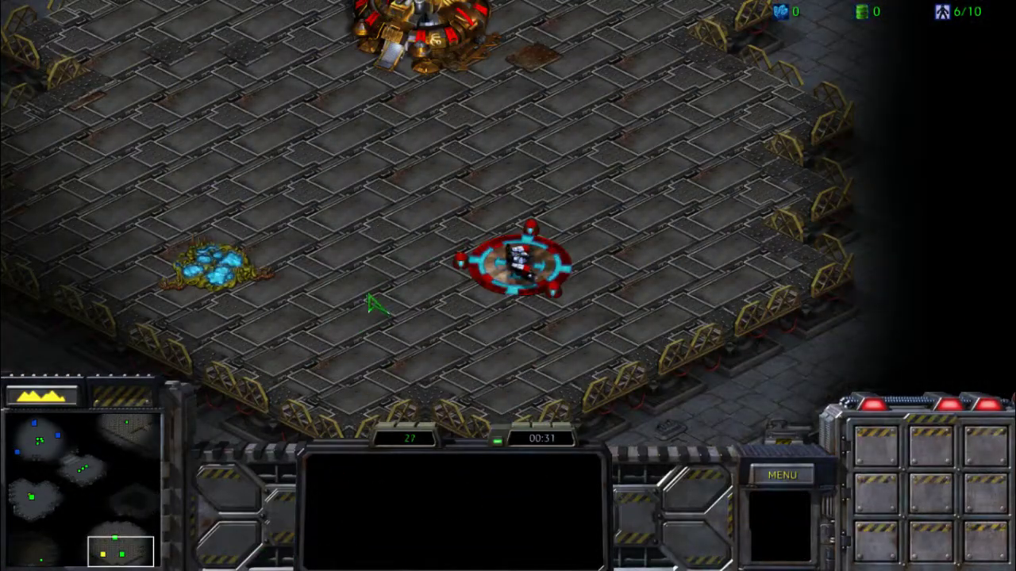
# Move the SCV from the Terran Beacon back onto the Zerg Beacon to retest turning shared vision on.
pyautogui.moveTo(392, 185); pyautogui.dragTo(572, 334)
pyautogui.rightClick(238, 266)
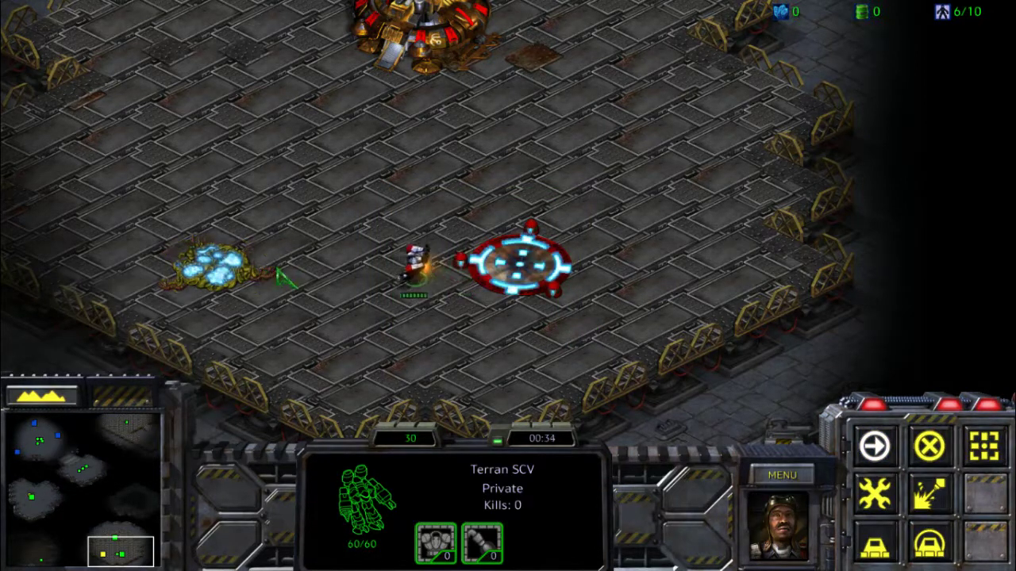
pyautogui.rightClick(369, 176)
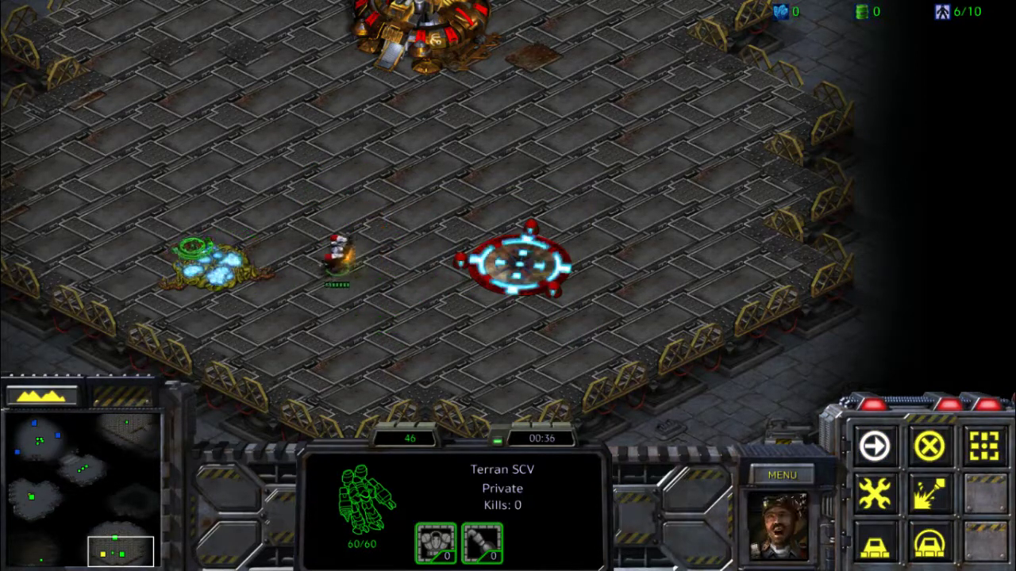
pyautogui.press('Left')
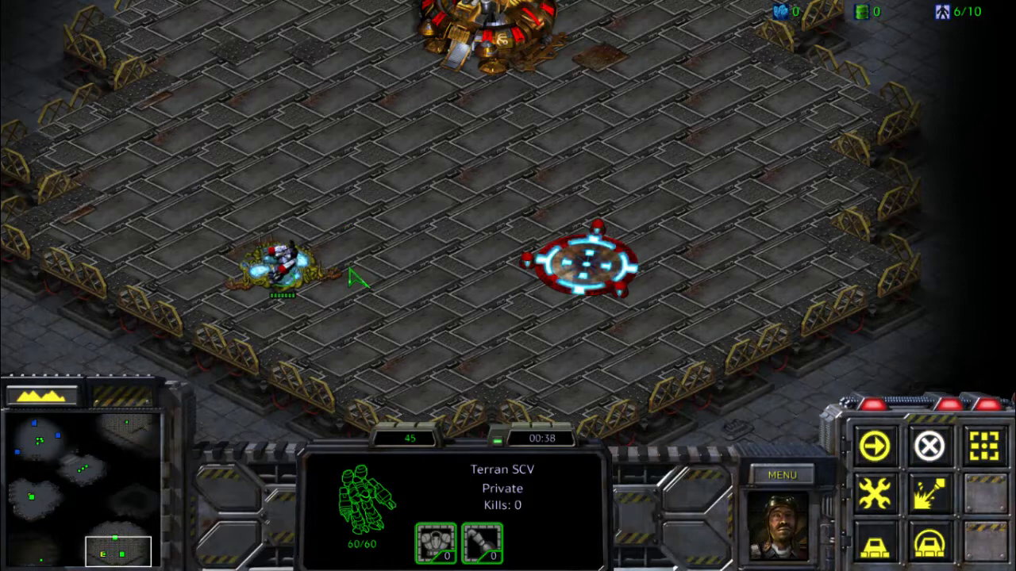
# Send the SCV across to the Terran Beacon to test turning Player 8's shared vision off.
pyautogui.rightClick(579, 225)
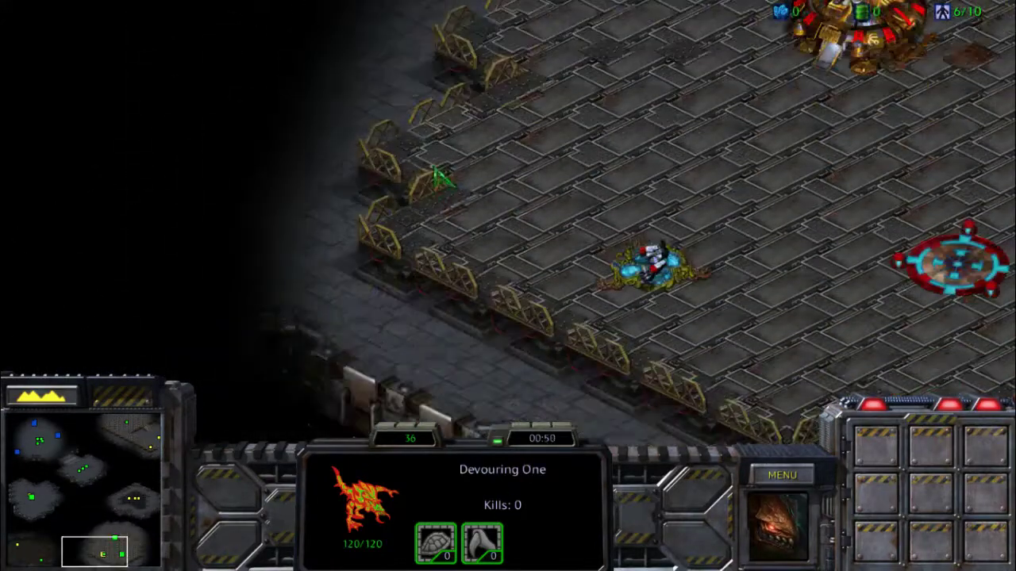
pyautogui.click(643, 262)
pyautogui.rightClick(846, 248)
pyautogui.rightClick(585, 217)
pyautogui.rightClick(615, 266)
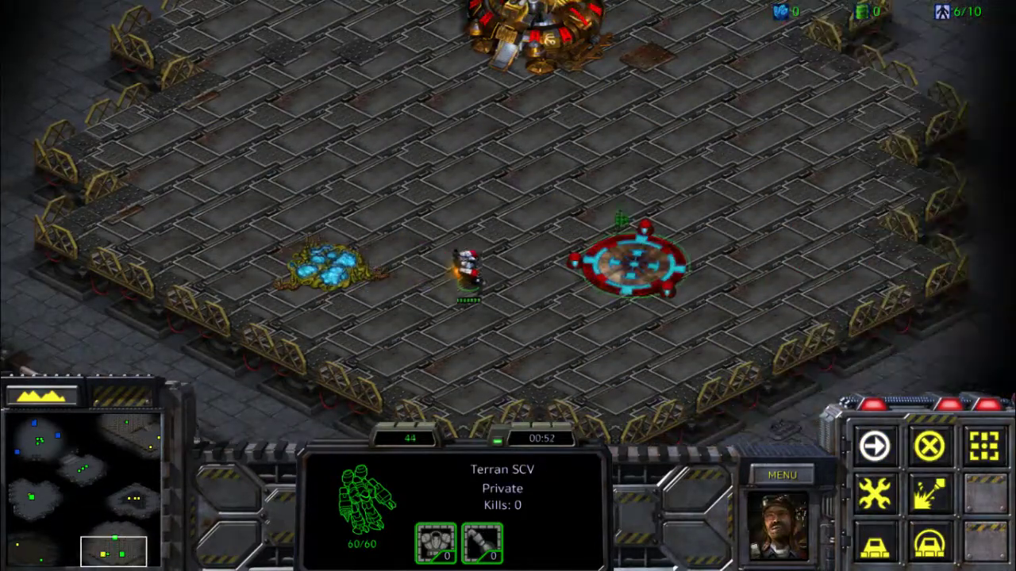
pyautogui.moveTo(565, 182); pyautogui.dragTo(722, 331)
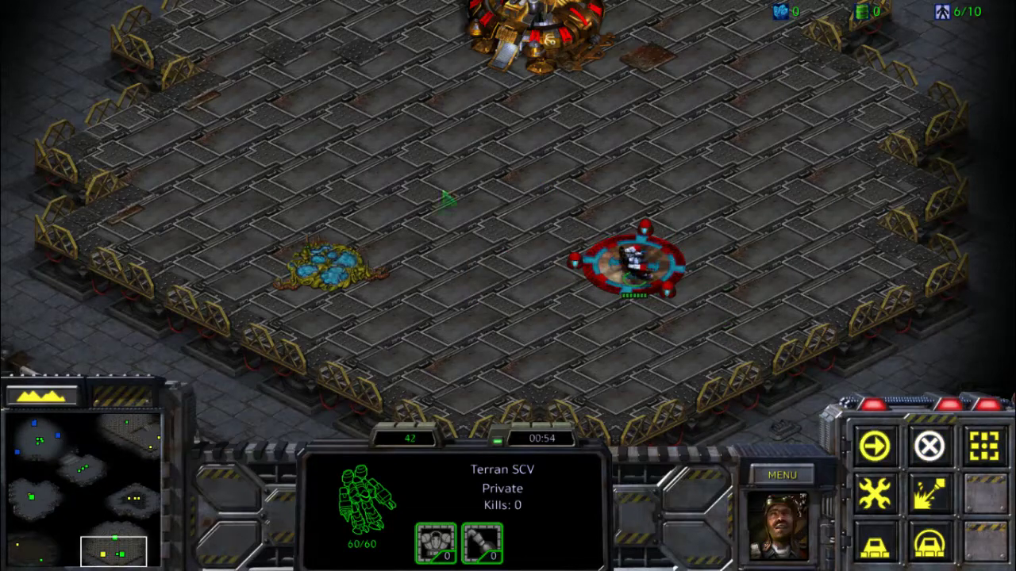
pyautogui.moveTo(407, 173); pyautogui.dragTo(804, 316)
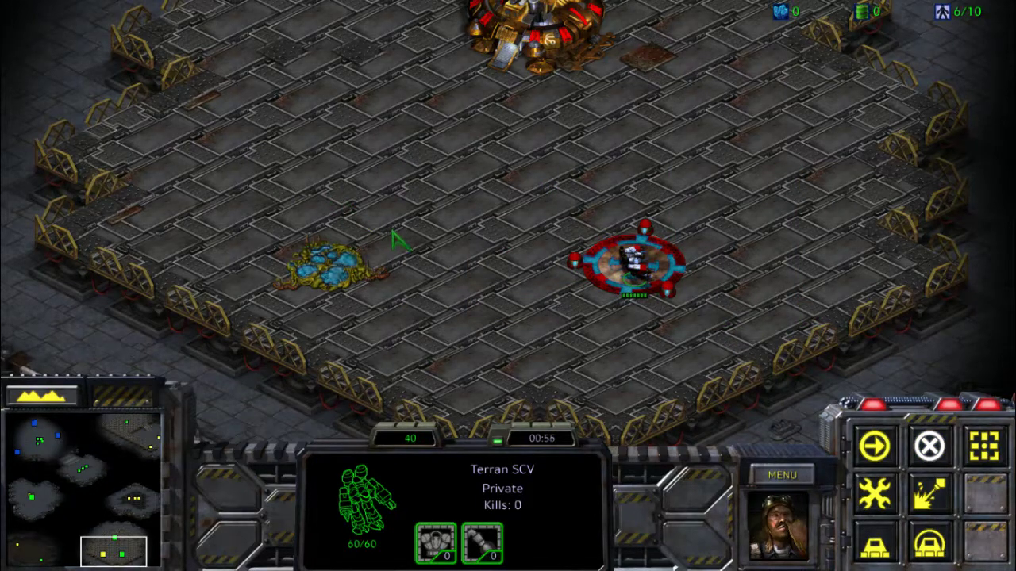
# Move the SCV off the Terran Beacon onto the open floor between the two beacons.
pyautogui.moveTo(363, 238); pyautogui.dragTo(212, 351, button='middle')
pyautogui.rightClick(457, 235)
pyautogui.rightClick(411, 252)
pyautogui.moveTo(1006, 10)
pyautogui.moveTo(24, 556)
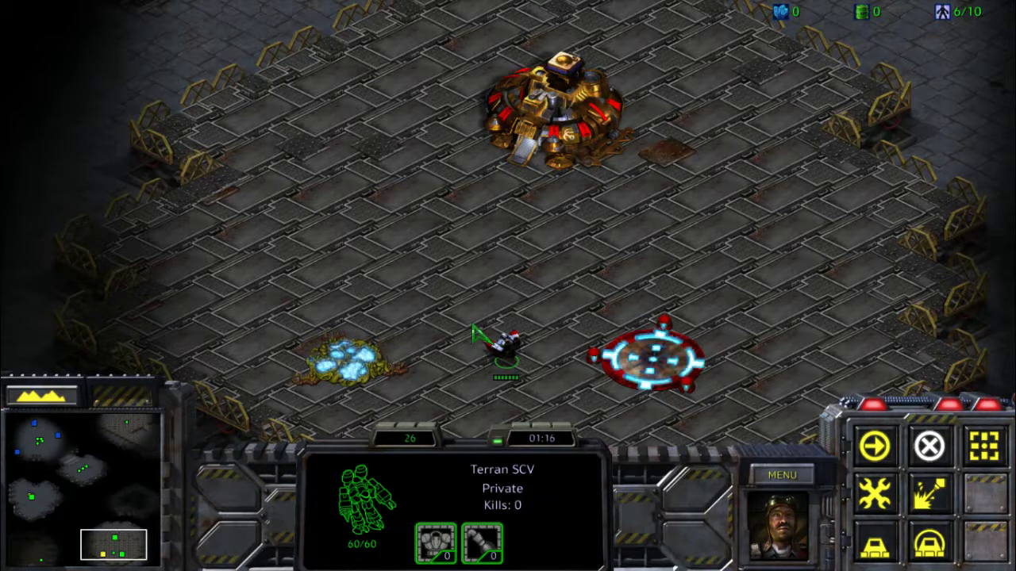
# Reselect the SCV and move it onto the Zerg Beacon to reactivate Player 8's shared vision.
pyautogui.moveTo(328, 204); pyautogui.dragTo(436, 288)
pyautogui.moveTo(307, 255); pyautogui.dragTo(648, 387)
pyautogui.rightClick(424, 295)
pyautogui.rightClick(404, 322)
pyautogui.rightClick(344, 357)
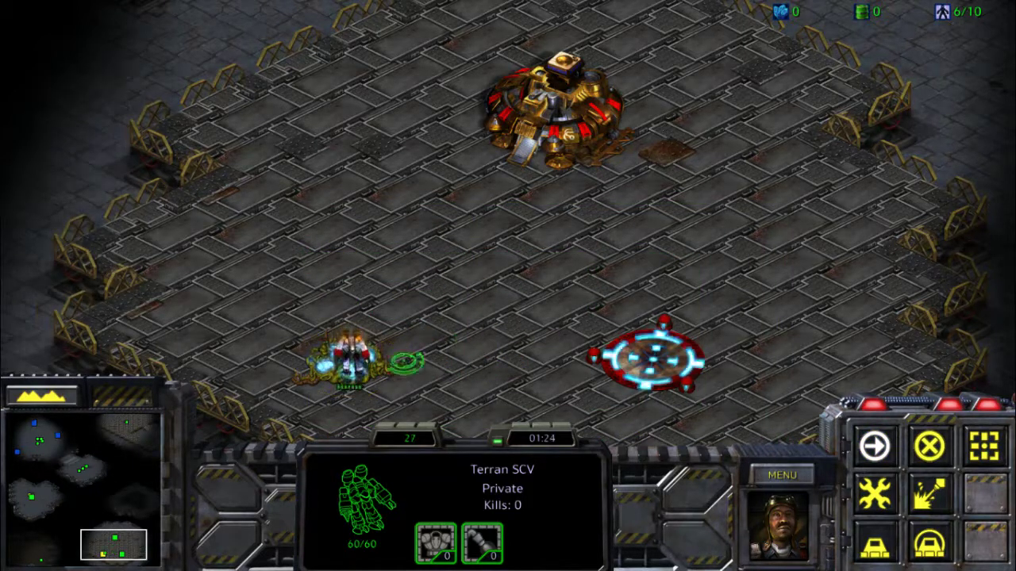
# Examine the Solar Array platform again to check whether Player 8's burrowed heroes can be seen.
pyautogui.moveTo(259, 193); pyautogui.dragTo(412, 251)
pyautogui.moveTo(119, 148); pyautogui.dragTo(412, 299)
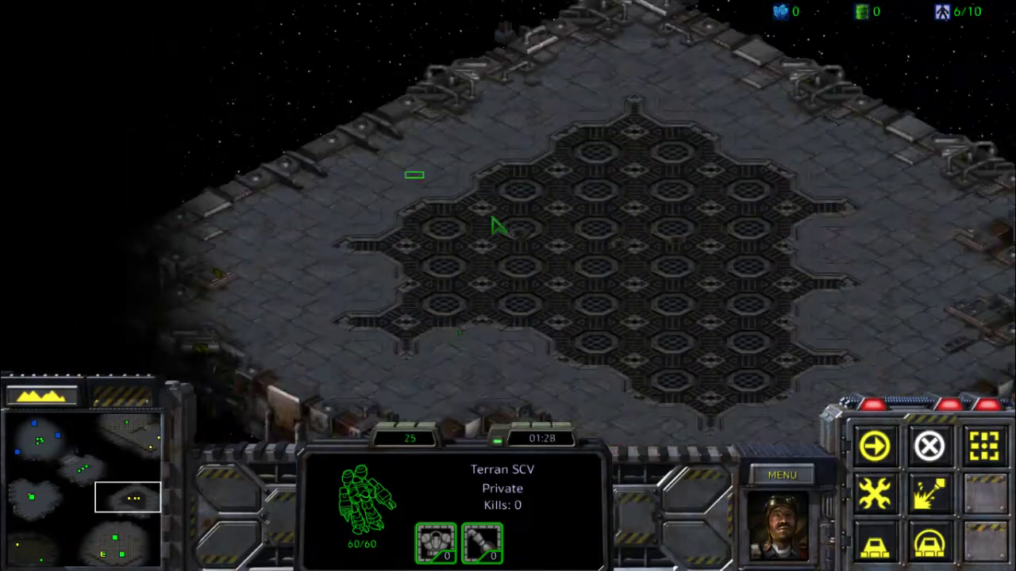
pyautogui.click(494, 227)
pyautogui.click(446, 266)
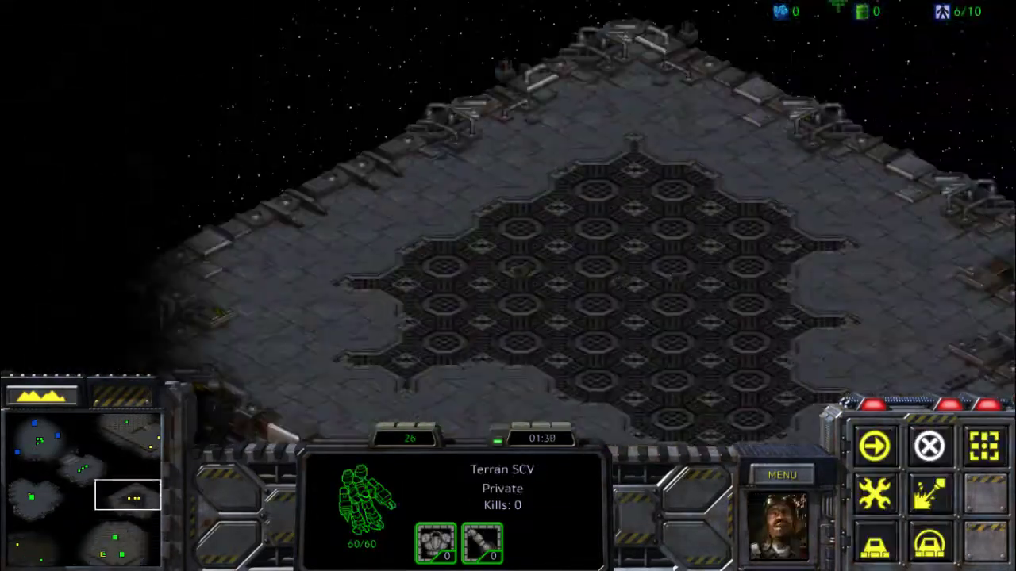
pyautogui.click(646, 256)
pyautogui.moveTo(336, 53); pyautogui.dragTo(592, 272)
pyautogui.moveTo(1009, 5)
pyautogui.moveTo(788, 133); pyautogui.dragTo(376, 436)
# Return to the beacon platform and move the SCV onto the Terran Beacon to turn shared vision off.
pyautogui.click(54, 542)
pyautogui.moveTo(60, 562); pyautogui.dragTo(116, 552)
pyautogui.click(548, 265)
pyautogui.rightClick(853, 273)
# Check the Terran Inferno's area in the southwest corner and the Terran Beacon after the vision switch.
pyautogui.moveTo(3, 522)
pyautogui.click(156, 248)
pyautogui.click(627, 262)
pyautogui.moveTo(6, 215)
pyautogui.click(351, 363)
pyautogui.moveTo(1008, 352)
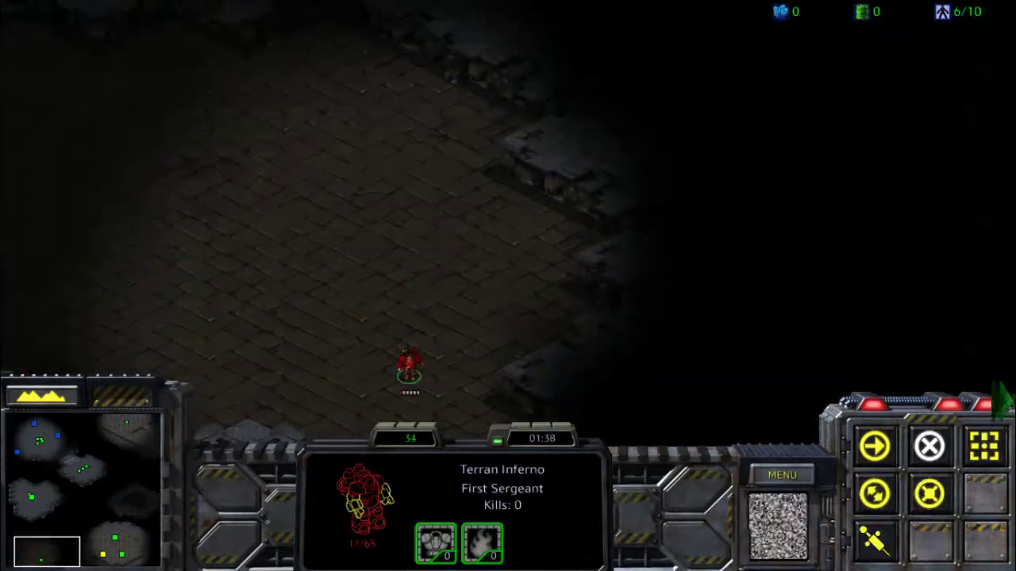
pyautogui.moveTo(663, 301); pyautogui.dragTo(575, 194)
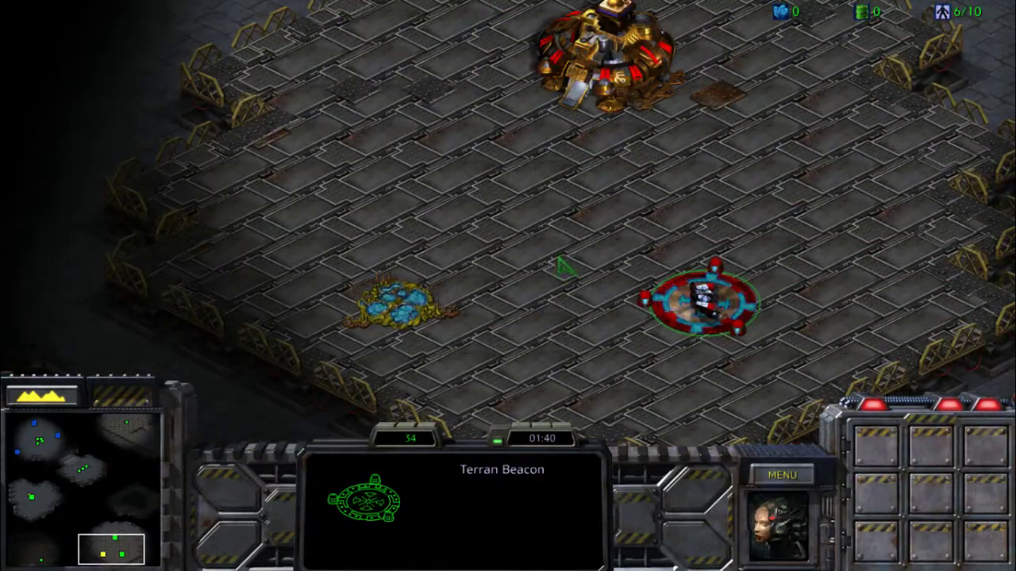